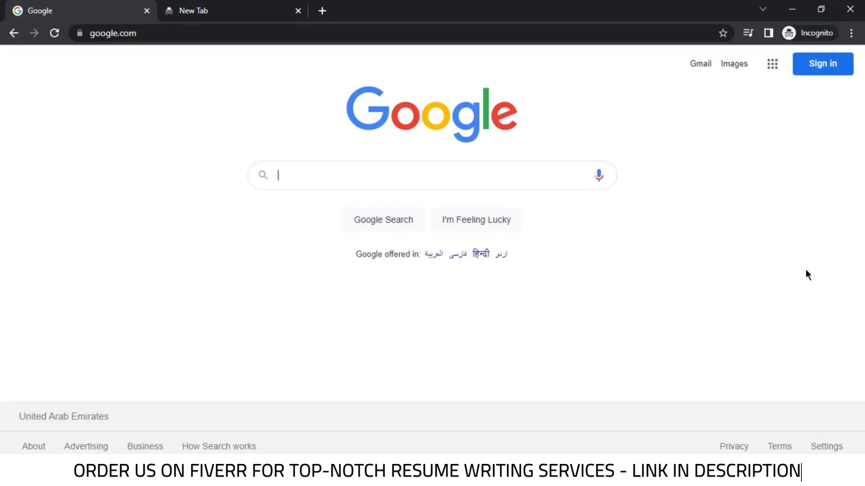
Search Google for 'europass cv' and open the official europa.eu Create your Europass CV page
{"action": "type", "text": "Europass"}
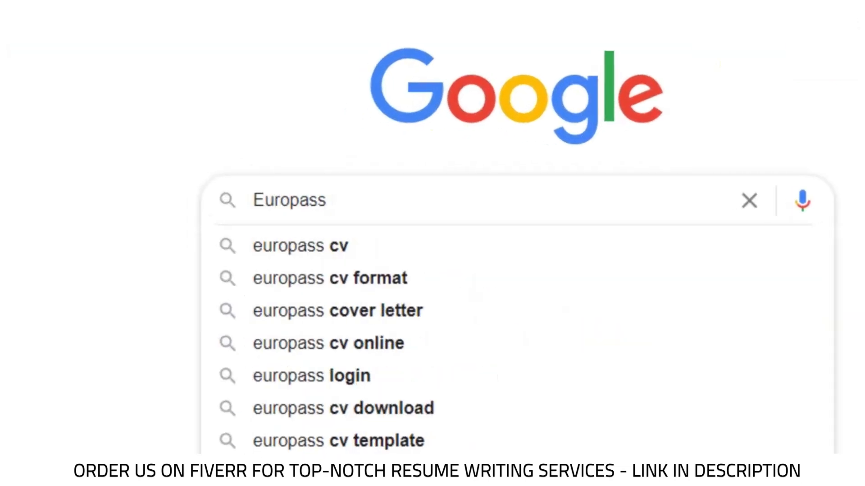
{"action": "key", "text": "Down"}
{"action": "key", "text": "Return"}
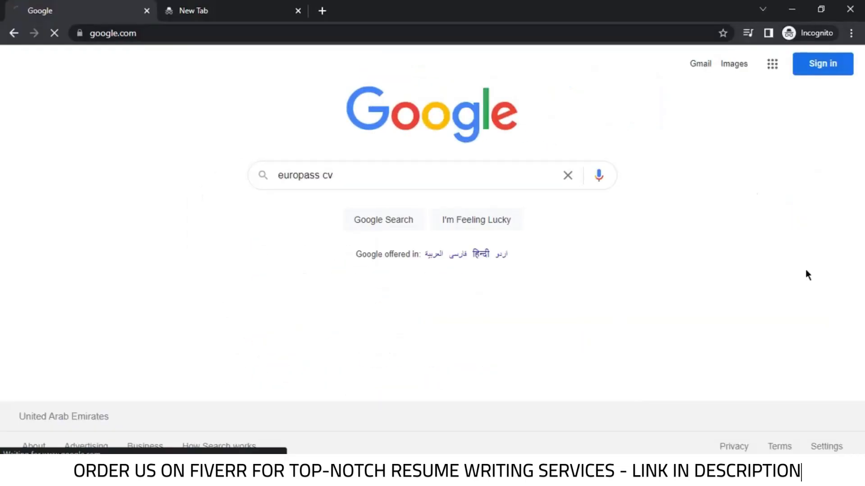
{"action": "scroll", "coordinate": [189, 343], "scroll_direction": "down", "scroll_amount": 7}
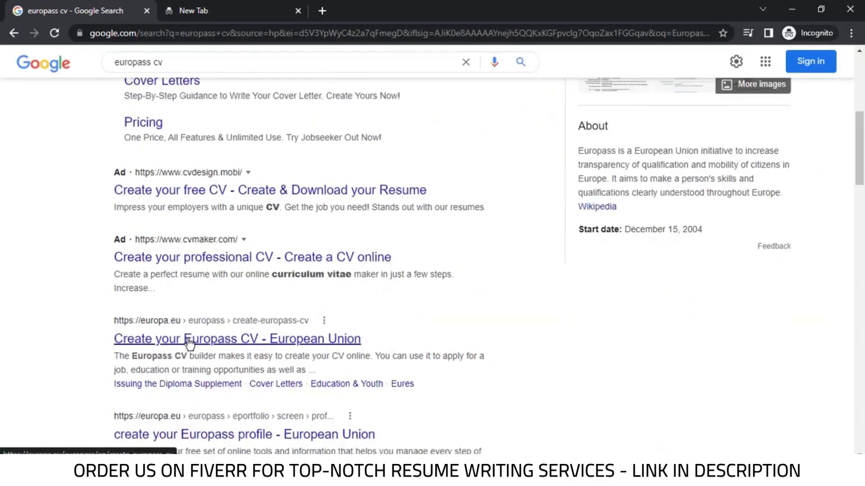
{"action": "left_click", "coordinate": [189, 344]}
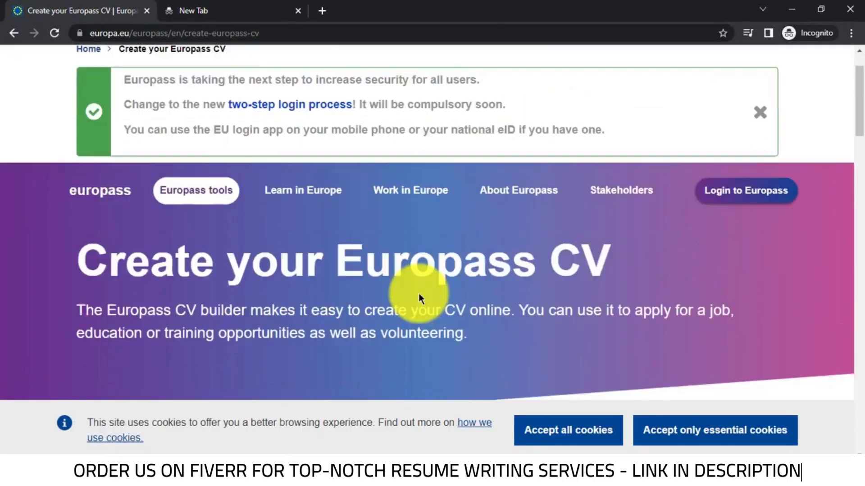
Register a new EU Login account for Europass, accepting the privacy statement
{"action": "left_click", "coordinate": [728, 198]}
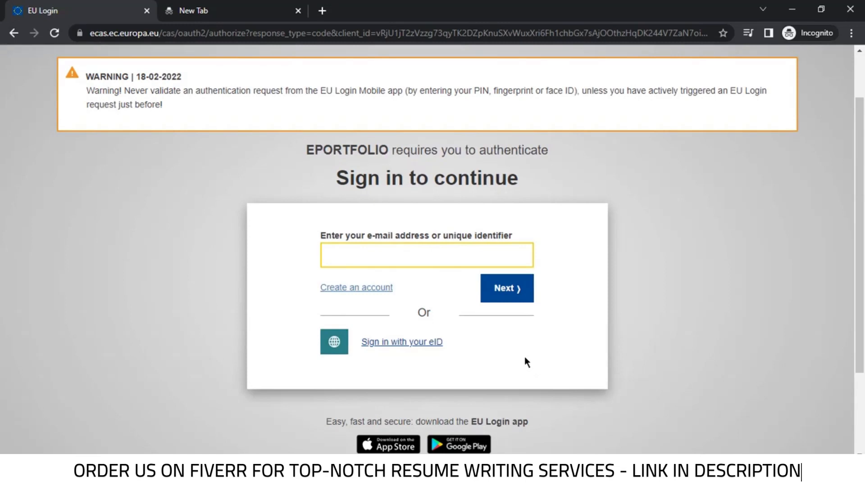
{"action": "left_click", "coordinate": [359, 288]}
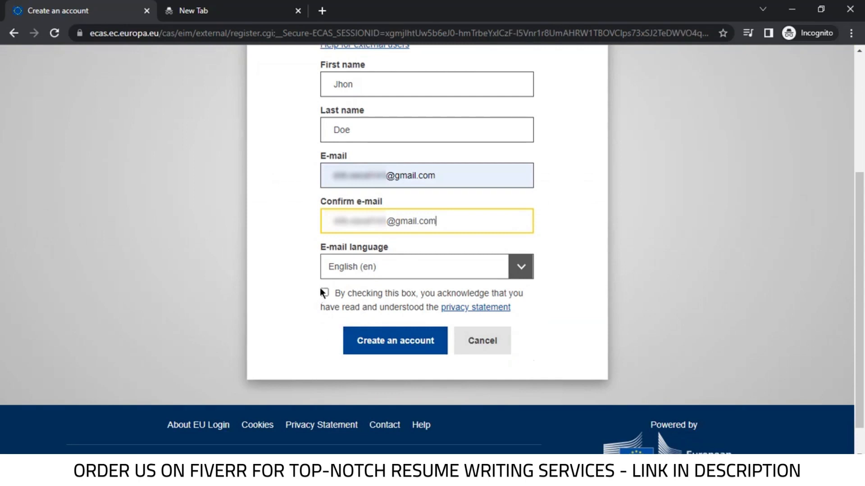
{"action": "left_click", "coordinate": [323, 292]}
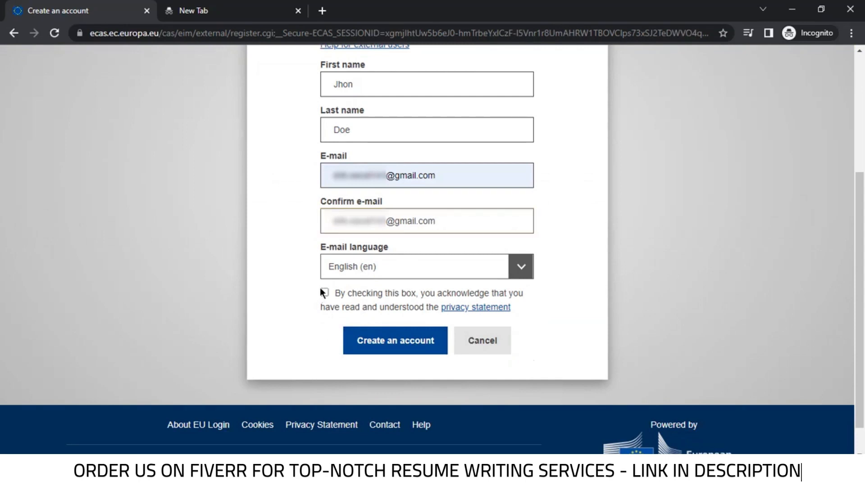
{"action": "left_click", "coordinate": [387, 343]}
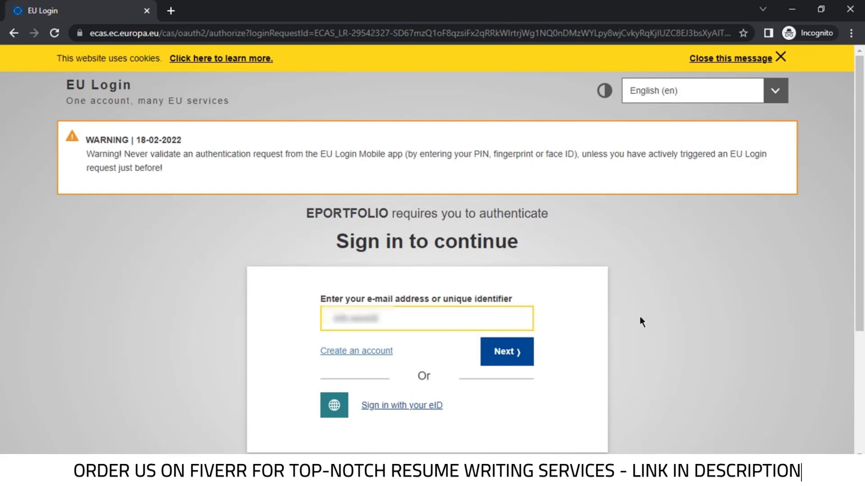
Sign in with the account e-mail and password, then start a free Europass profile
{"action": "type", "text": ".com"}
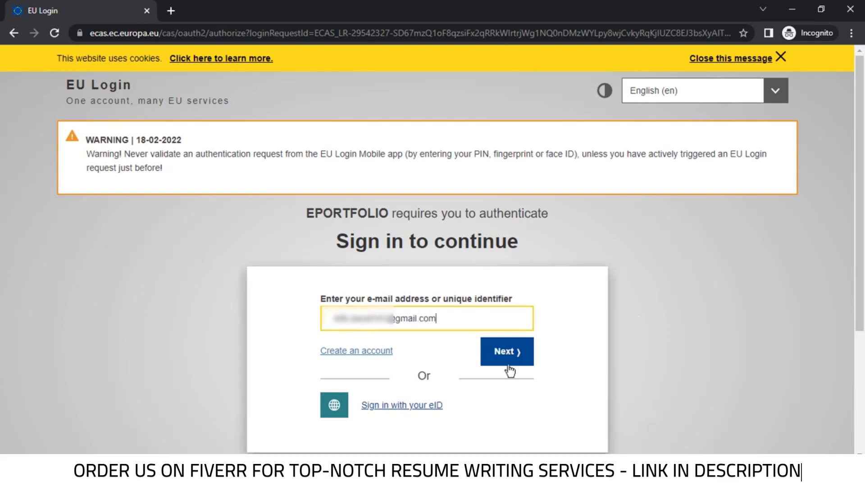
{"action": "left_click", "coordinate": [504, 360]}
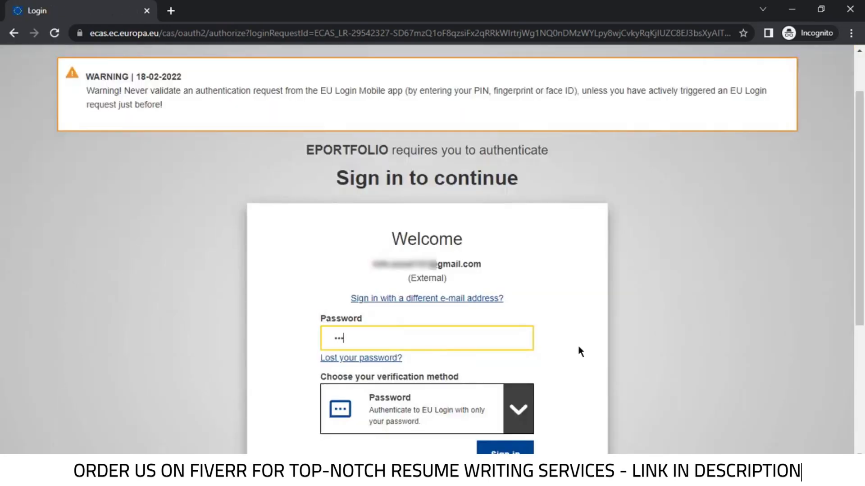
{"action": "scroll", "coordinate": [558, 342], "scroll_direction": "down", "scroll_amount": 3}
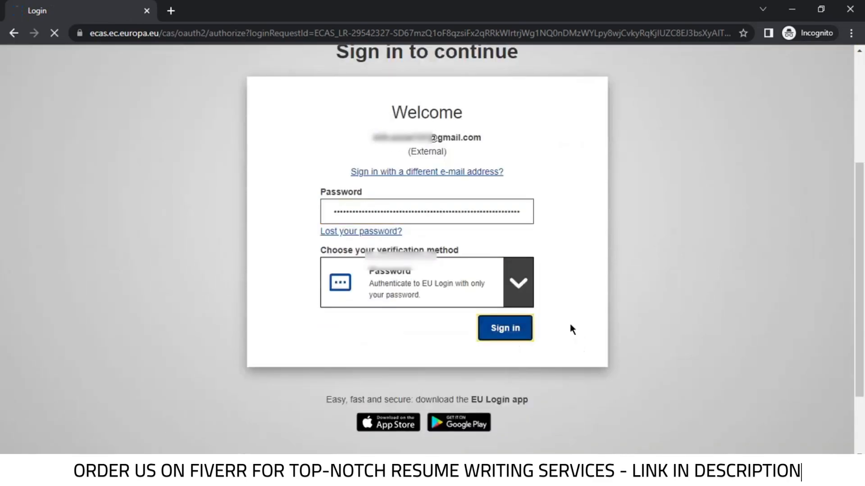
{"action": "key", "text": "Return"}
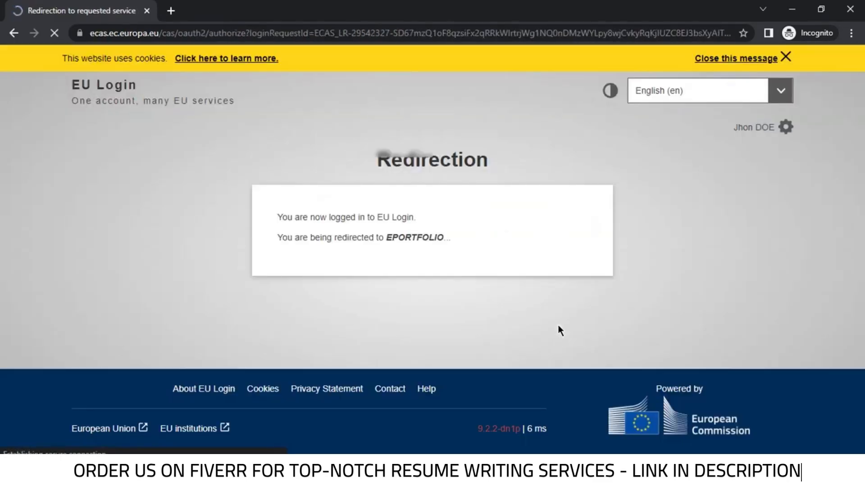
{"action": "scroll", "coordinate": [731, 230], "scroll_direction": "down", "scroll_amount": 5}
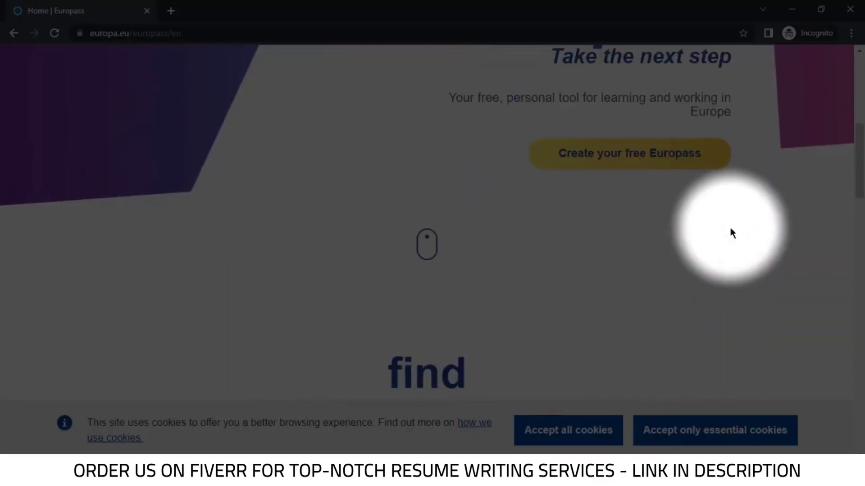
{"action": "left_click", "coordinate": [609, 158]}
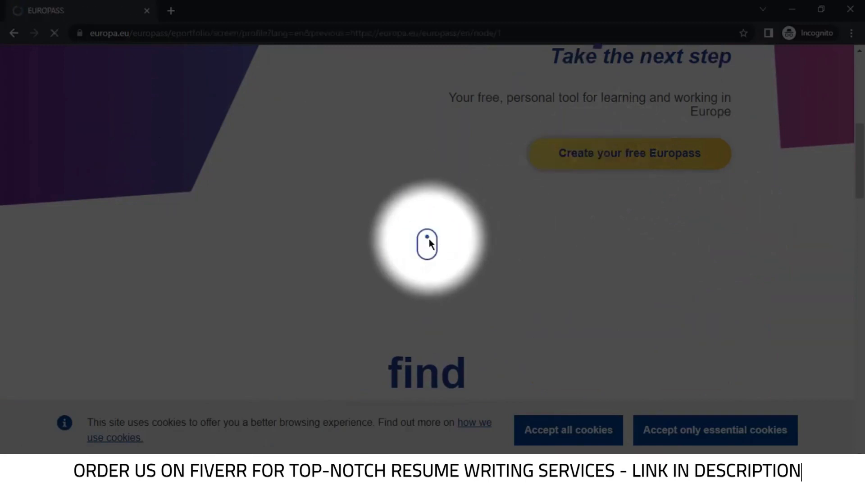
{"action": "scroll", "coordinate": [373, 239], "scroll_direction": "down", "scroll_amount": 1}
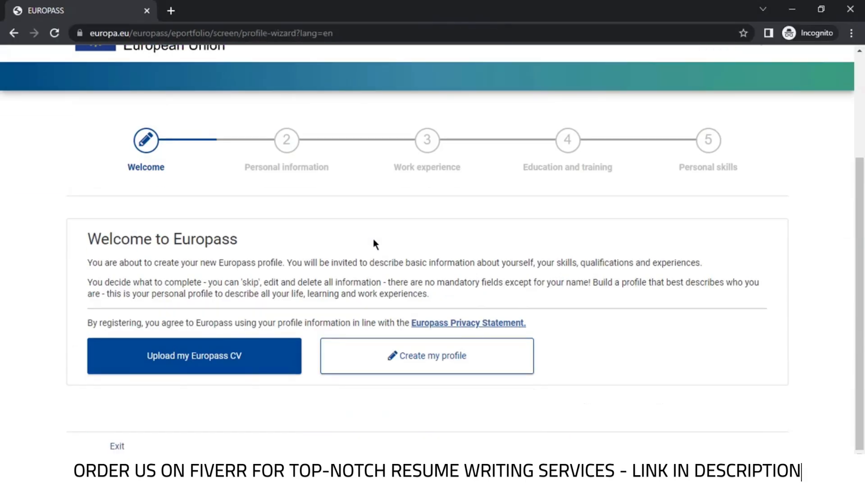
Start the profile from scratch, choose the 23/04/2019 date format, and enter first name and surname
{"action": "left_click", "coordinate": [428, 366]}
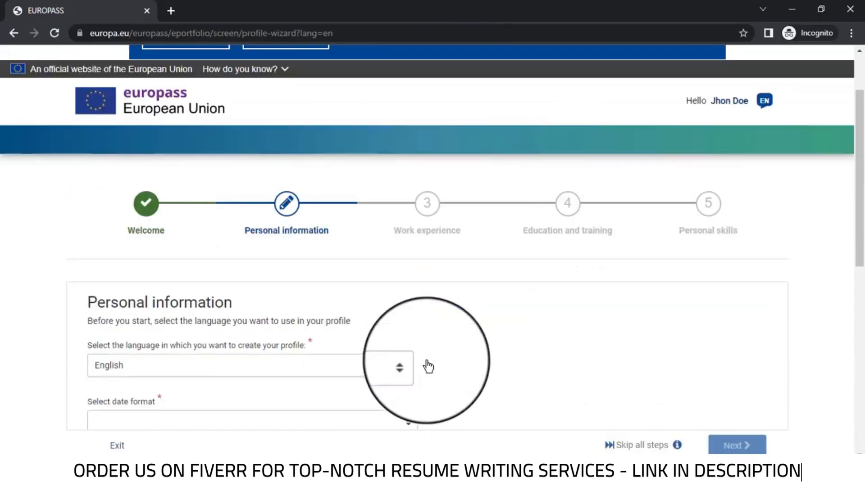
{"action": "scroll", "coordinate": [433, 295], "scroll_direction": "down", "scroll_amount": 2}
{"action": "left_click", "coordinate": [546, 311]}
{"action": "scroll", "coordinate": [545, 311], "scroll_direction": "up", "scroll_amount": 2}
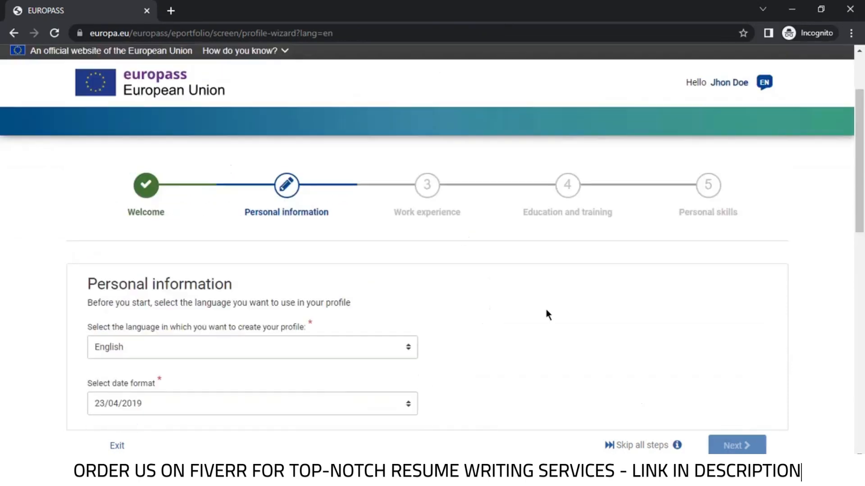
{"action": "scroll", "coordinate": [546, 311], "scroll_direction": "down", "scroll_amount": 3}
{"action": "left_click", "coordinate": [228, 282]}
{"action": "scroll", "coordinate": [50, 282], "scroll_direction": "down", "scroll_amount": 1}
{"action": "type", "text": "Jhon"}
{"action": "left_click", "coordinate": [453, 218]}
{"action": "type", "text": "Doe"}
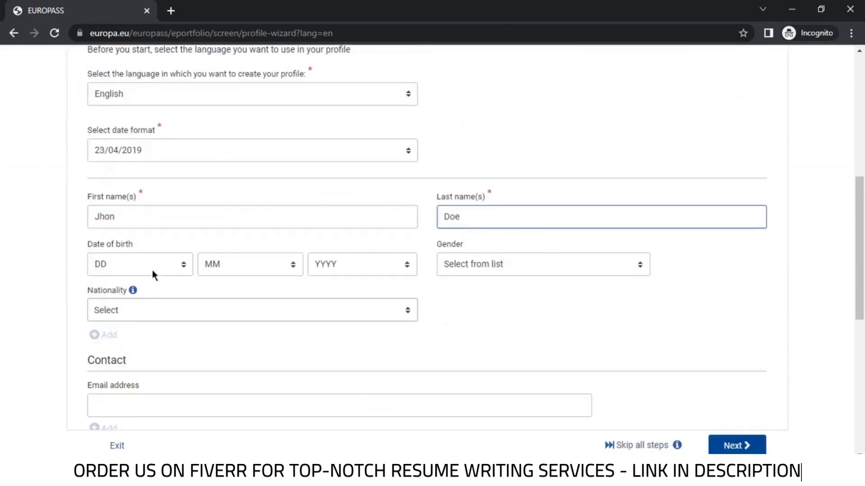
{"action": "left_click", "coordinate": [153, 270]}
{"action": "left_click", "coordinate": [136, 141]}
{"action": "left_click", "coordinate": [250, 264]}
{"action": "left_click", "coordinate": [248, 178]}
{"action": "left_click", "coordinate": [362, 265]}
{"action": "scroll", "coordinate": [359, 198], "scroll_direction": "down", "scroll_amount": 5}
{"action": "left_click", "coordinate": [332, 94]}
{"action": "left_click", "coordinate": [543, 264]}
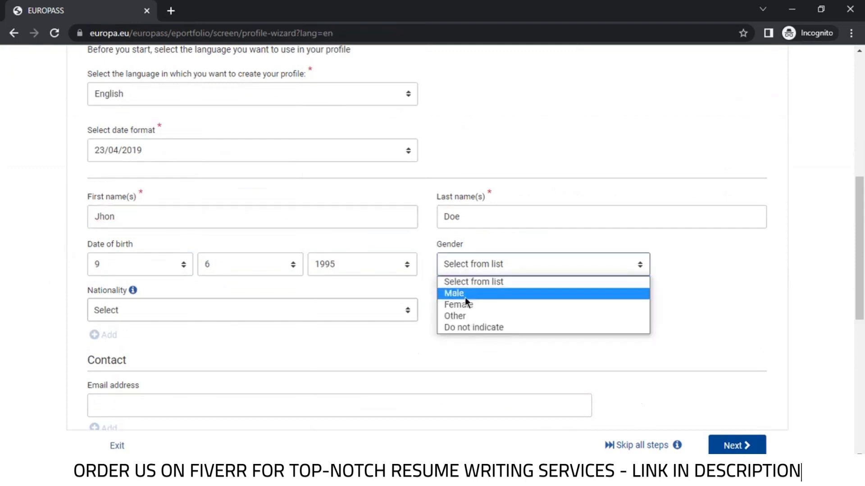
{"action": "left_click", "coordinate": [465, 295]}
{"action": "left_click", "coordinate": [347, 311]}
{"action": "type", "text": "br"}
{"action": "left_click", "coordinate": [190, 395]}
{"action": "scroll", "coordinate": [315, 311], "scroll_direction": "down", "scroll_amount": 4}
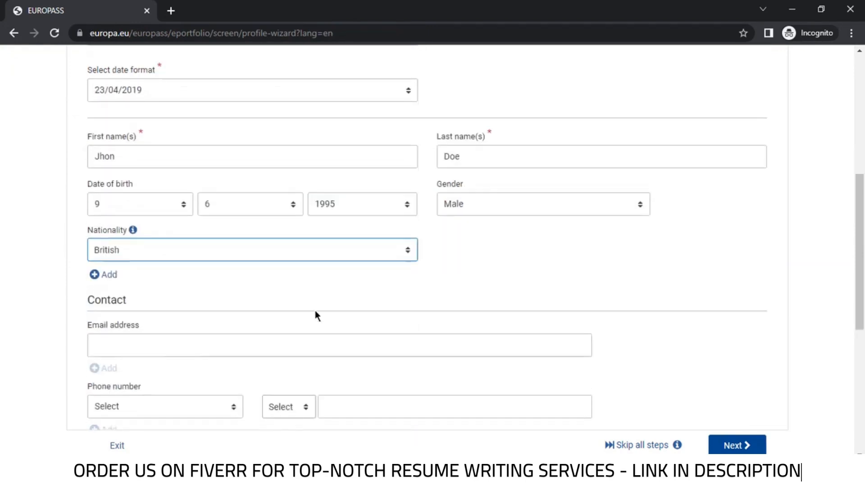
Enter the contact e-mail and a Mobile phone number with the +44 United Kingdom code
{"action": "key", "text": "Tab"}
{"action": "key", "text": "Tab"}
{"action": "key", "text": "Tab"}
{"action": "left_click", "coordinate": [144, 217]}
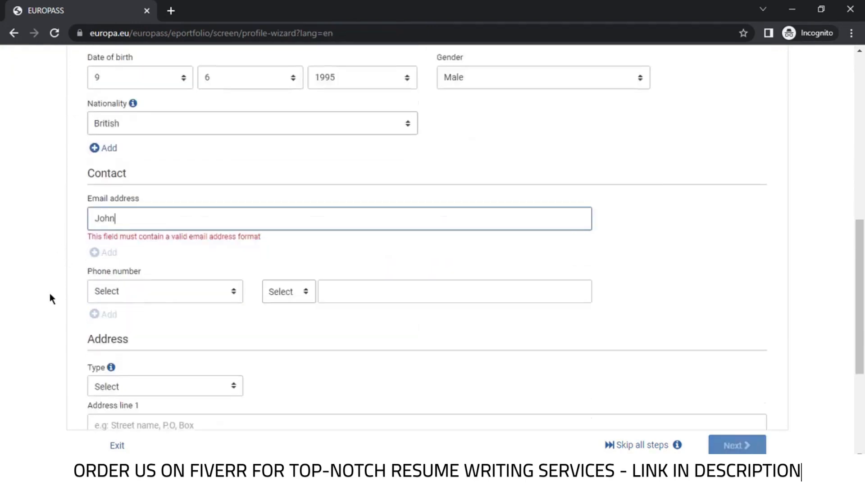
{"action": "key", "text": "Tab"}
{"action": "key", "text": "Tab"}
{"action": "key", "text": "m"}
{"action": "key", "text": "Tab"}
{"action": "left_click", "coordinate": [298, 285]}
{"action": "left_click", "coordinate": [311, 375]}
{"action": "left_click", "coordinate": [388, 280]}
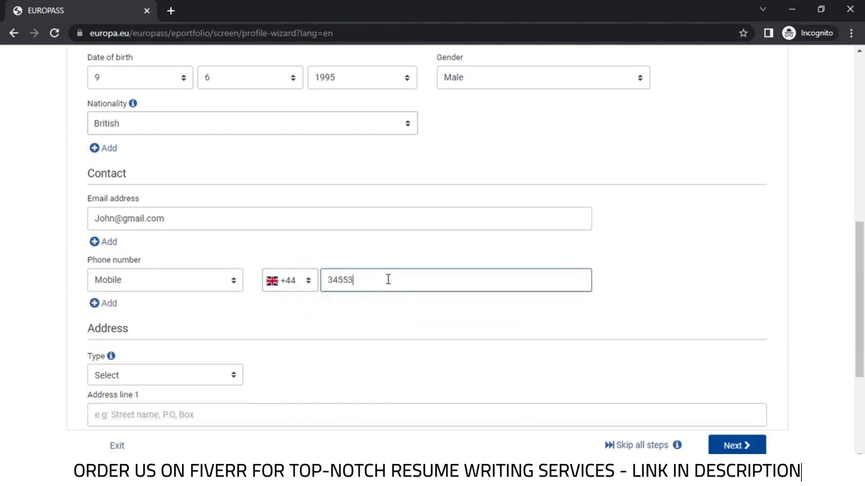
Add a Home address with postal code 0000, city London and country United Kingdom
{"action": "scroll", "coordinate": [388, 279], "scroll_direction": "down", "scroll_amount": 3}
{"action": "left_click", "coordinate": [187, 251]}
{"action": "left_click", "coordinate": [108, 276]}
{"action": "left_click", "coordinate": [156, 290]}
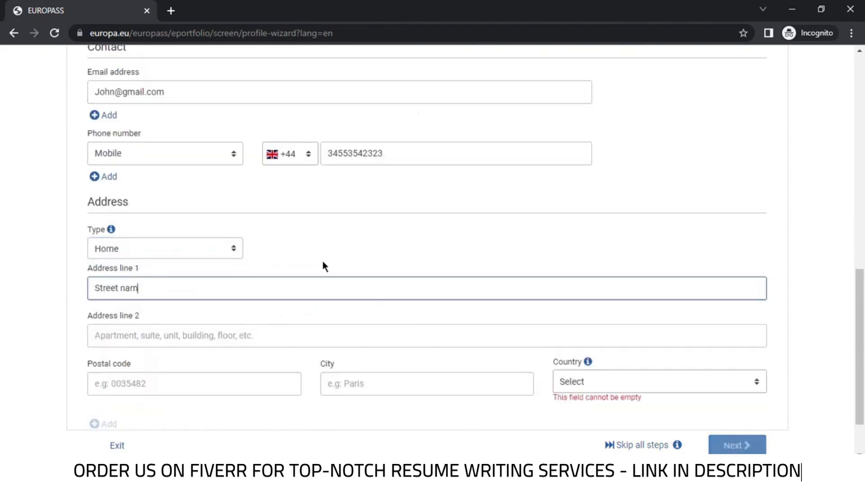
{"action": "type", "text": "Street 1, London"}
{"action": "scroll", "coordinate": [212, 345], "scroll_direction": "down", "scroll_amount": 2}
{"action": "left_click", "coordinate": [172, 326]}
{"action": "left_click", "coordinate": [166, 352]}
{"action": "left_click", "coordinate": [360, 323]}
{"action": "type", "text": "London"}
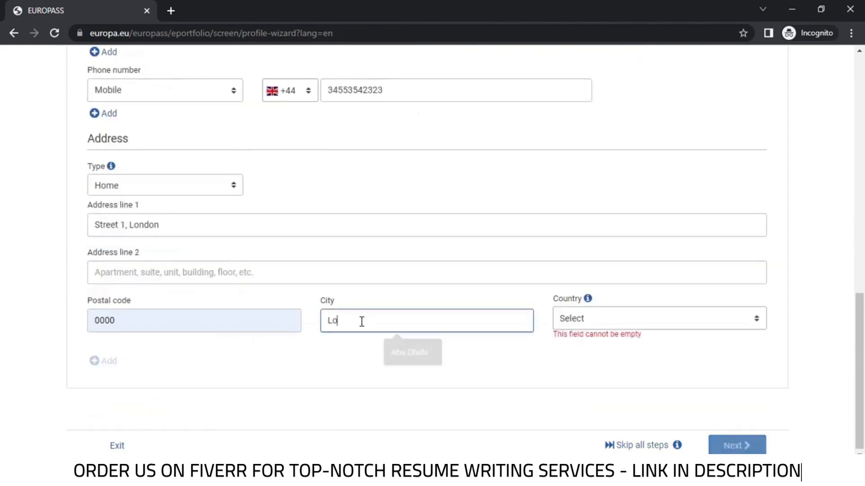
{"action": "left_click", "coordinate": [596, 325]}
{"action": "type", "text": "united"}
{"action": "left_click", "coordinate": [598, 411]}
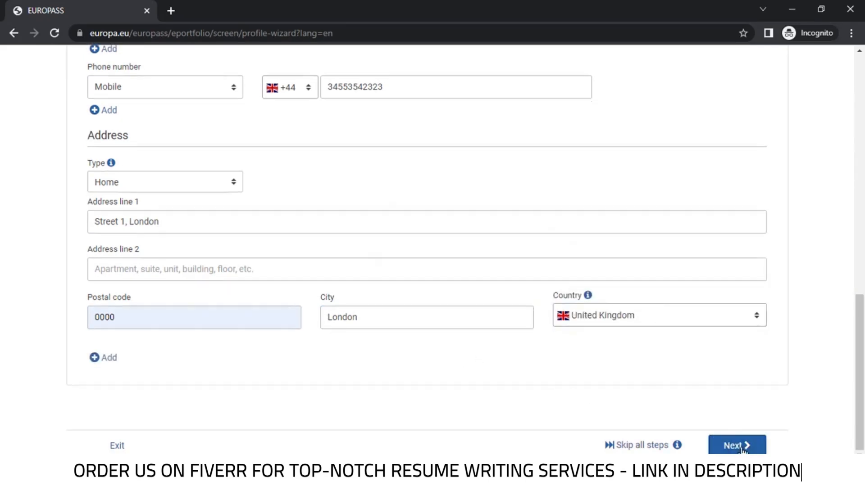
{"action": "left_click", "coordinate": [737, 445]}
Set the occupation to Civil engineer from the suggestions
{"action": "scroll", "coordinate": [336, 279], "scroll_direction": "down", "scroll_amount": 3}
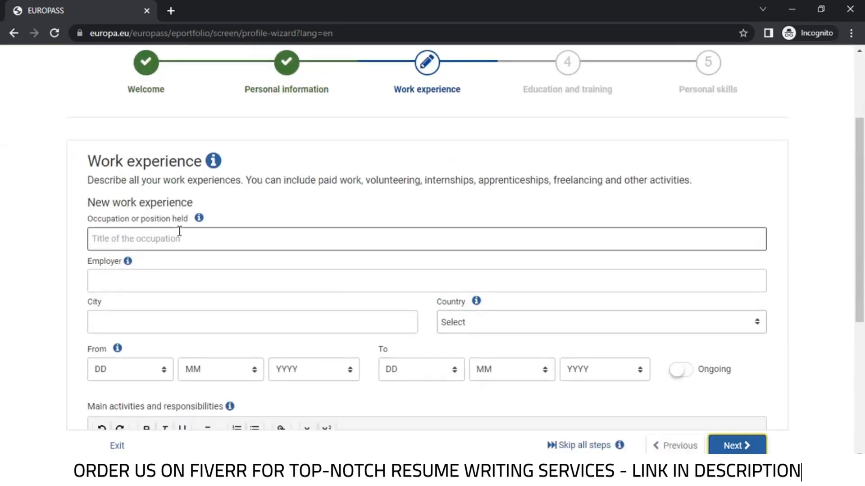
{"action": "left_click", "coordinate": [173, 239]}
{"action": "type", "text": "Civil Engineer"}
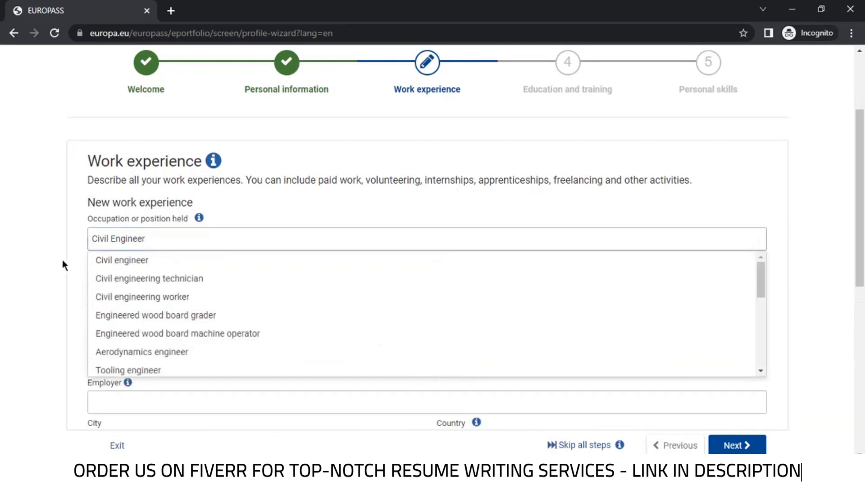
{"action": "left_click", "coordinate": [99, 260]}
{"action": "left_click", "coordinate": [158, 284]}
{"action": "scroll", "coordinate": [243, 307], "scroll_direction": "down", "scroll_amount": 2}
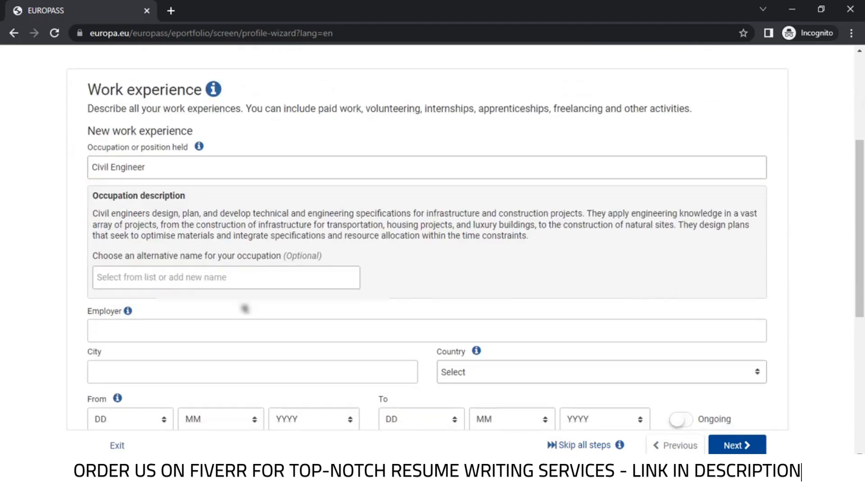
Enter employer STR Construction in London, United Kingdom, from 6/5/2018, marked ongoing
{"action": "left_click", "coordinate": [242, 279]}
{"action": "left_click", "coordinate": [116, 296]}
{"action": "left_click", "coordinate": [103, 320]}
{"action": "type", "text": "London"}
{"action": "left_click", "coordinate": [471, 320]}
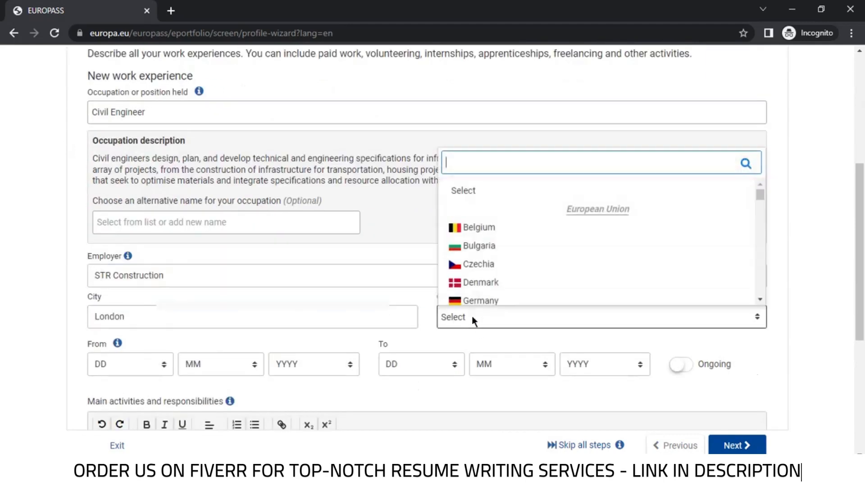
{"action": "scroll", "coordinate": [315, 270], "scroll_direction": "down", "scroll_amount": 2}
{"action": "left_click", "coordinate": [130, 302]}
{"action": "left_click", "coordinate": [238, 301]}
{"action": "left_click", "coordinate": [313, 301]}
{"action": "left_click", "coordinate": [681, 301]}
Paste the duties, strip the typed bullets and format all five as a bulleted list
{"action": "left_click", "coordinate": [340, 387]}
{"action": "type", "text": "Supervise 18 project employees, including in-house, external contractors, and sub-contractors • Attend meetings and discuss project details with clients, contractors, asset owners, and stakeholders • Trained 3 new employees to take over similar projects and aid company expansion • Perform drafting according to specifications, ensuring compliance with all project QA procedures and requirements • Inspect inventories and prepare orders for civil projects and refractory materials in line with budgeted figures averaging $2 million"}
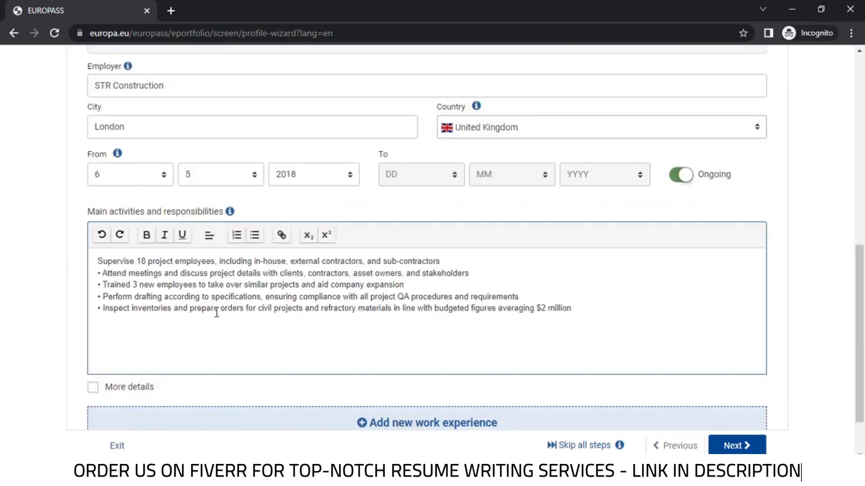
{"action": "left_click", "coordinate": [98, 273]}
{"action": "key", "text": "BackSpace"}
{"action": "left_click", "coordinate": [98, 284]}
{"action": "key", "text": "BackSpace"}
{"action": "left_click", "coordinate": [99, 297]}
{"action": "key", "text": "BackSpace"}
{"action": "left_click", "coordinate": [99, 308]}
{"action": "key", "text": "BackSpace"}
{"action": "key", "text": "ctrl+a"}
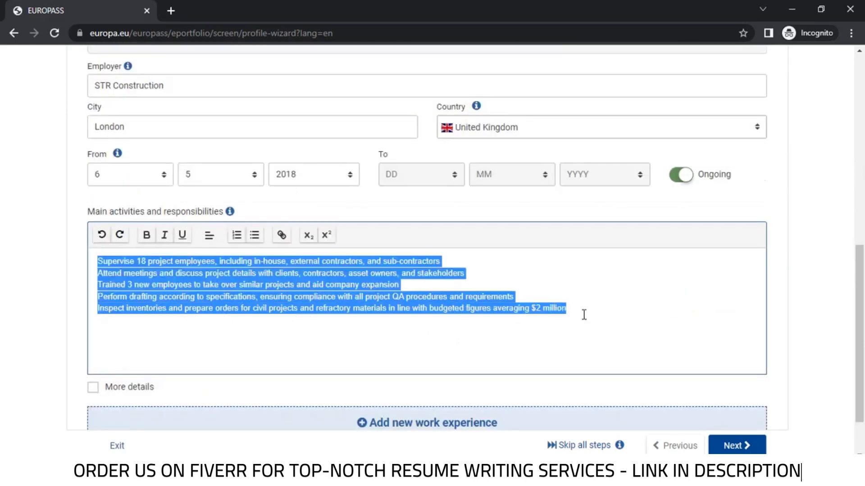
{"action": "left_click", "coordinate": [255, 234]}
{"action": "scroll", "coordinate": [164, 286], "scroll_direction": "down", "scroll_amount": 2}
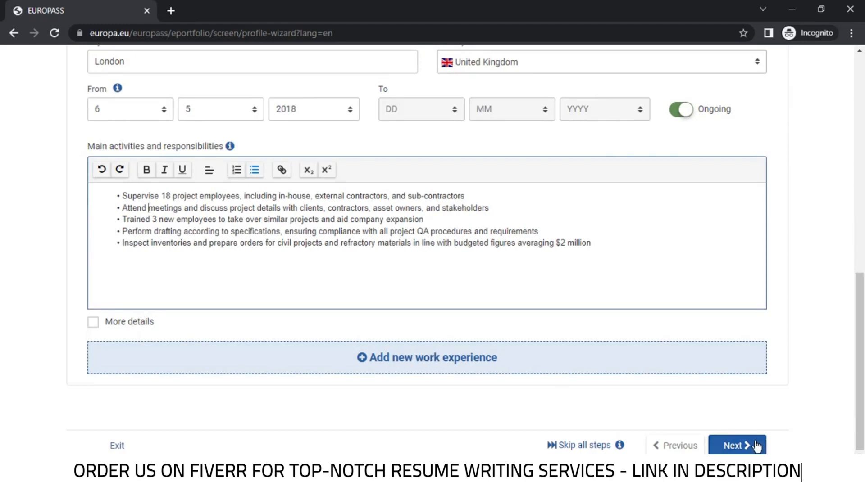
{"action": "left_click", "coordinate": [733, 446]}
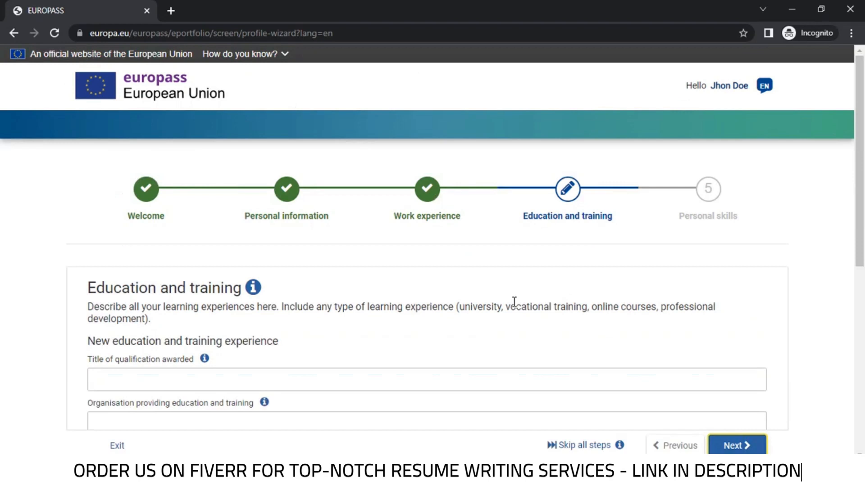
Enter qualification 'Bachelor of Science in Civil Engineering' awarded by King's College
{"action": "scroll", "coordinate": [515, 302], "scroll_direction": "down", "scroll_amount": 1}
{"action": "scroll", "coordinate": [514, 302], "scroll_direction": "down", "scroll_amount": 1}
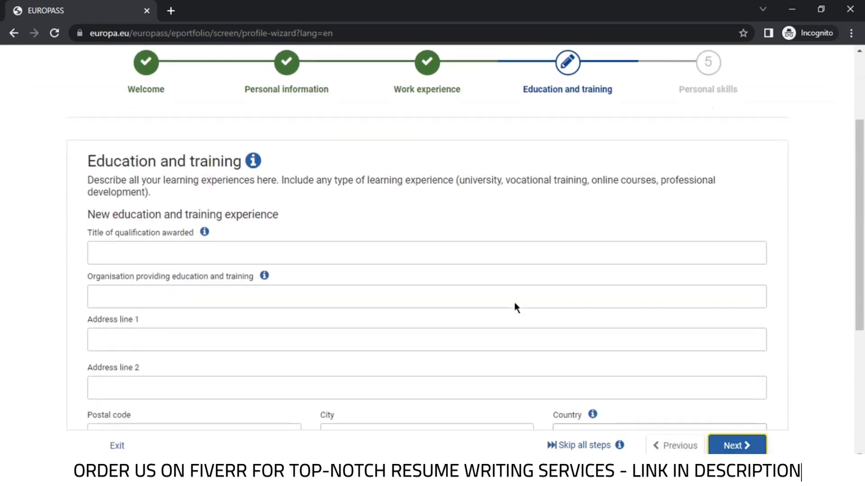
{"action": "left_click", "coordinate": [171, 255]}
{"action": "type", "text": "Bachelor of Science in Civil Engineering"}
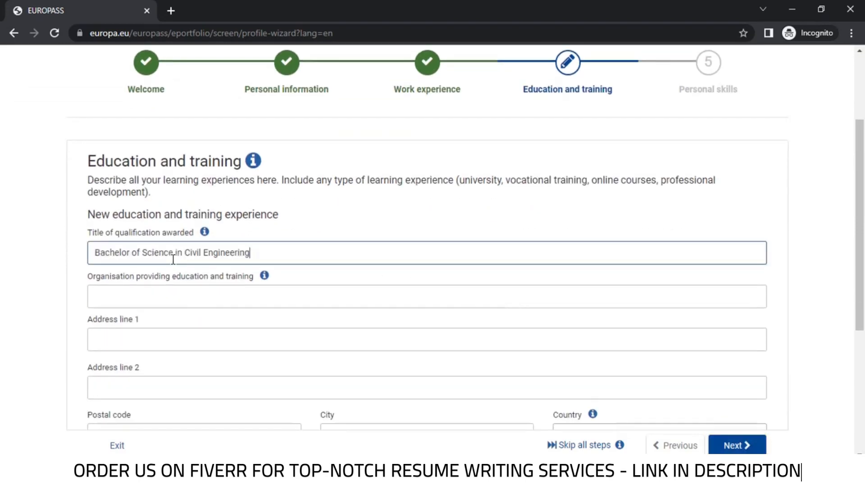
{"action": "left_click", "coordinate": [151, 301]}
{"action": "type", "text": "King's College"}
{"action": "left_click", "coordinate": [214, 339]}
{"action": "scroll", "coordinate": [214, 335], "scroll_direction": "down", "scroll_amount": 2}
Set the organisation's city to London and country to United Kingdom
{"action": "left_click", "coordinate": [182, 312]}
{"action": "left_click", "coordinate": [362, 314]}
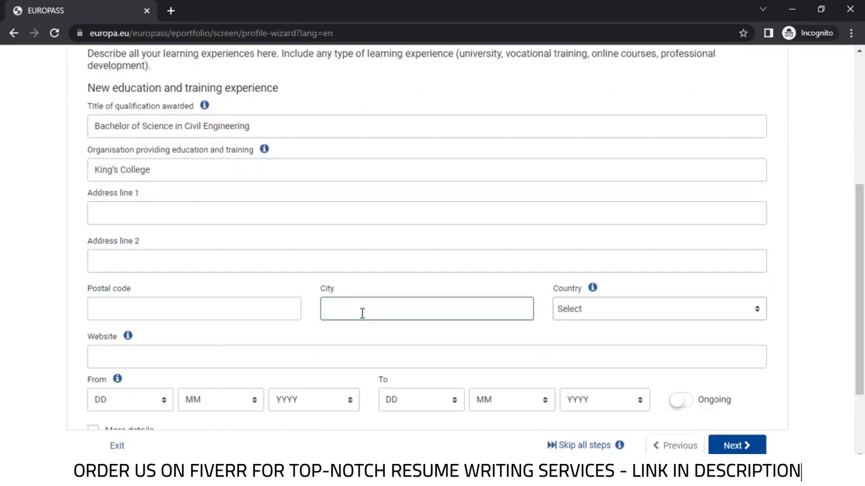
{"action": "type", "text": "London"}
{"action": "left_click", "coordinate": [593, 309]}
{"action": "type", "text": "uni"}
{"action": "left_click", "coordinate": [608, 402]}
{"action": "scroll", "coordinate": [204, 288], "scroll_direction": "down", "scroll_amount": 1}
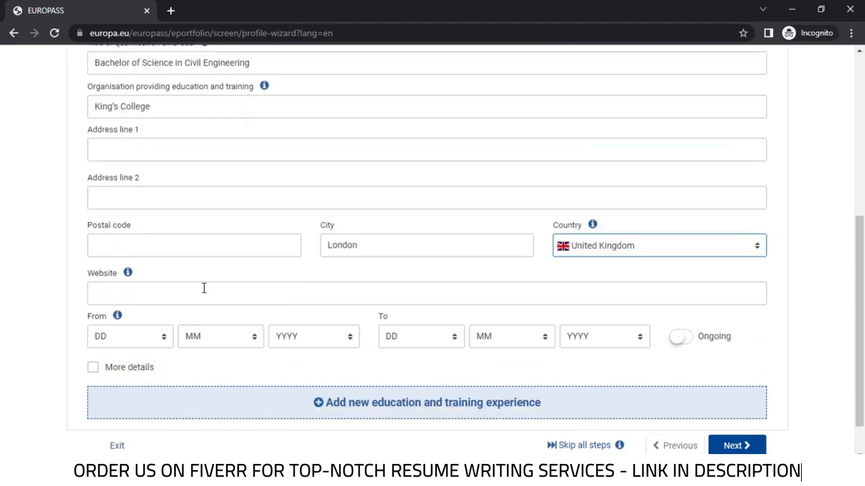
Set the study period from 10/4/2009 to 10/10/2011 using the date dropdowns
{"action": "left_click", "coordinate": [145, 337]}
{"action": "left_click", "coordinate": [122, 158]}
{"action": "left_click", "coordinate": [211, 336]}
{"action": "left_click", "coordinate": [191, 227]}
{"action": "left_click", "coordinate": [307, 337]}
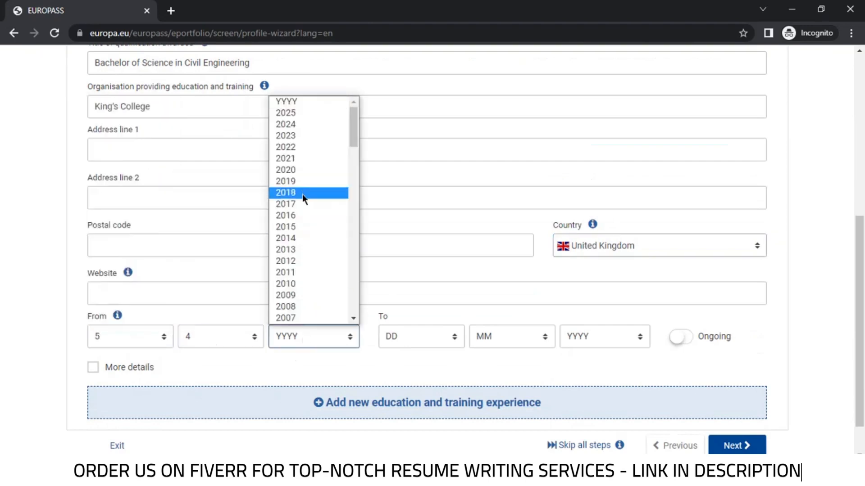
{"action": "left_click", "coordinate": [286, 261]}
{"action": "left_click", "coordinate": [421, 337]}
{"action": "left_click", "coordinate": [407, 214]}
{"action": "left_click", "coordinate": [511, 336]}
{"action": "left_click", "coordinate": [494, 225]}
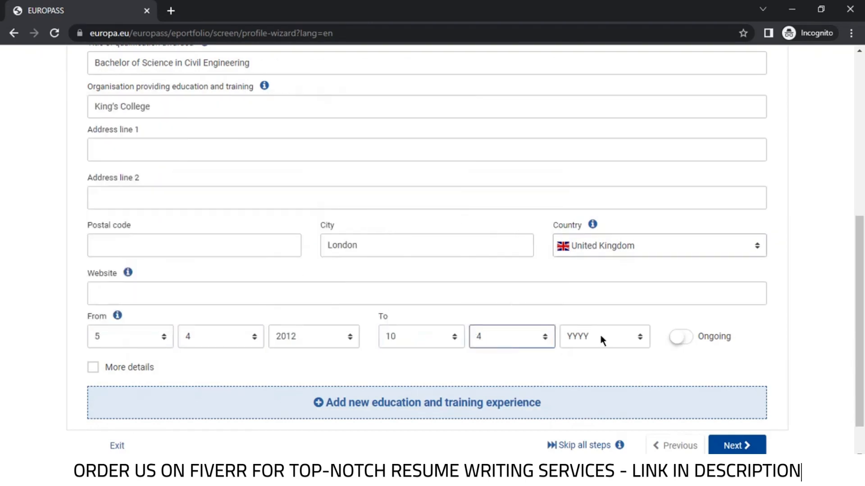
{"action": "left_click", "coordinate": [601, 337]}
{"action": "left_click", "coordinate": [578, 215]}
{"action": "scroll", "coordinate": [341, 377], "scroll_direction": "down", "scroll_amount": 1}
{"action": "left_click", "coordinate": [367, 363]}
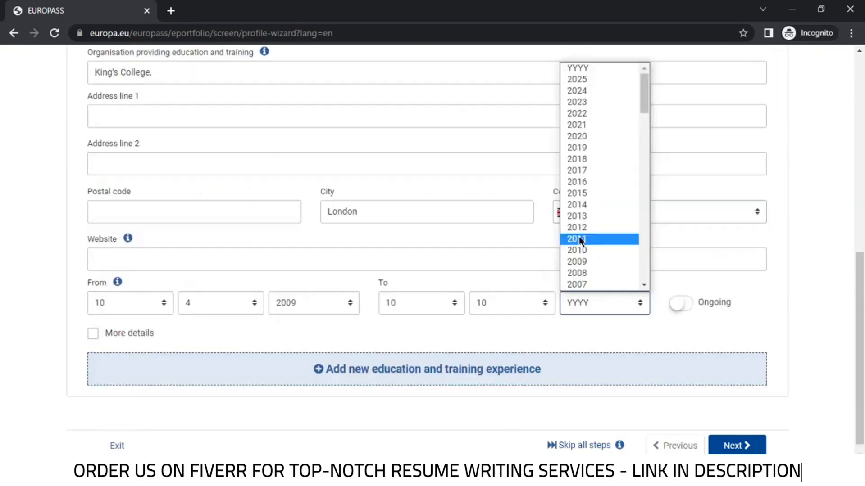
{"action": "left_click", "coordinate": [580, 239]}
{"action": "scroll", "coordinate": [340, 323], "scroll_direction": "down", "scroll_amount": 1}
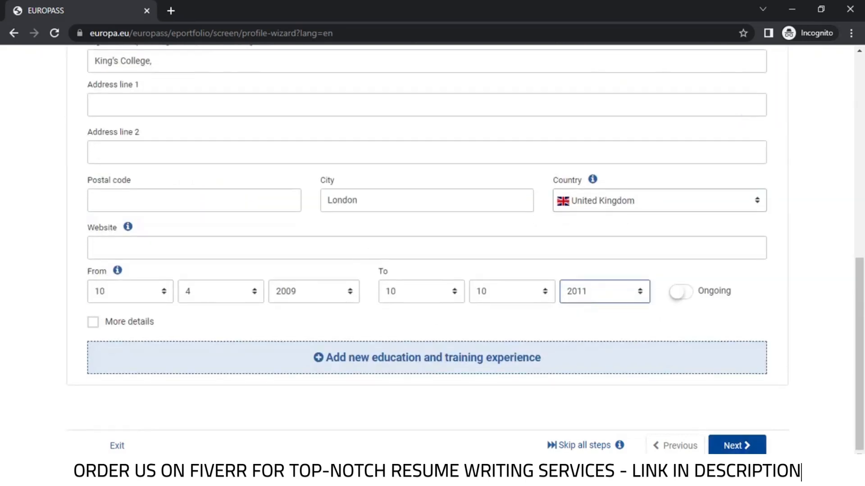
{"action": "left_click", "coordinate": [737, 445]}
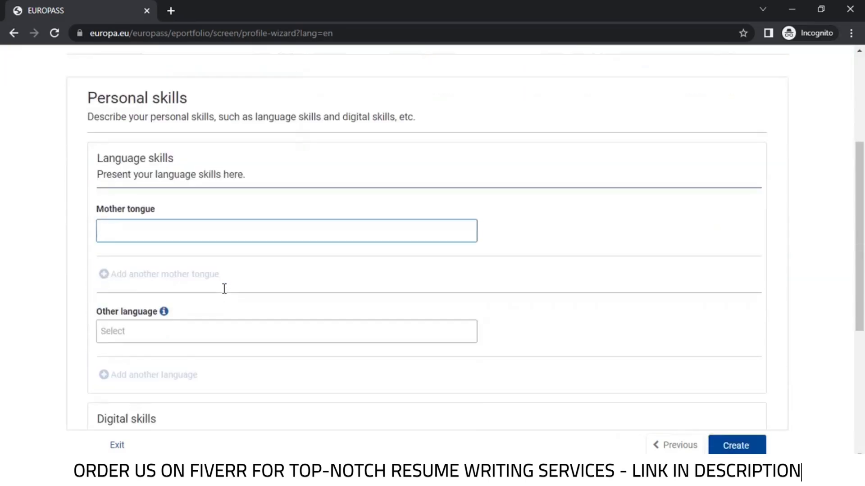
Set English as mother tongue and add Spanish as another language
{"action": "type", "text": "Engl"}
{"action": "left_click", "coordinate": [207, 252]}
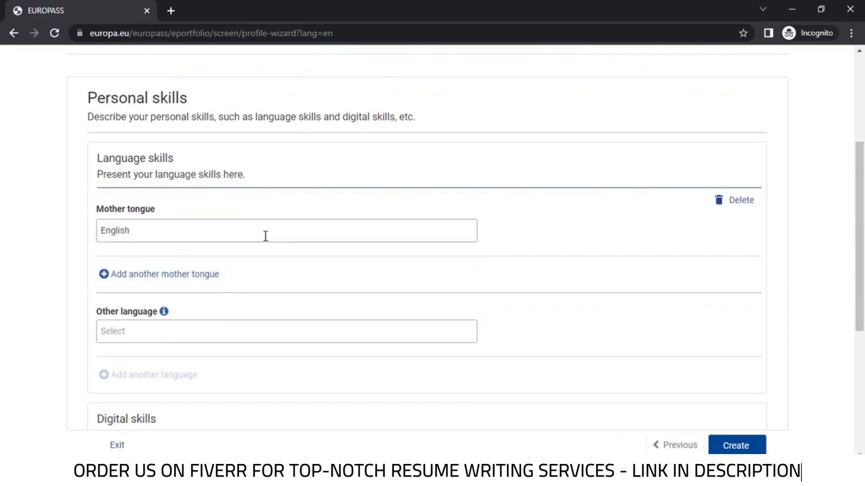
{"action": "scroll", "coordinate": [264, 236], "scroll_direction": "down", "scroll_amount": 1}
{"action": "left_click", "coordinate": [152, 270]}
{"action": "type", "text": "Spa"}
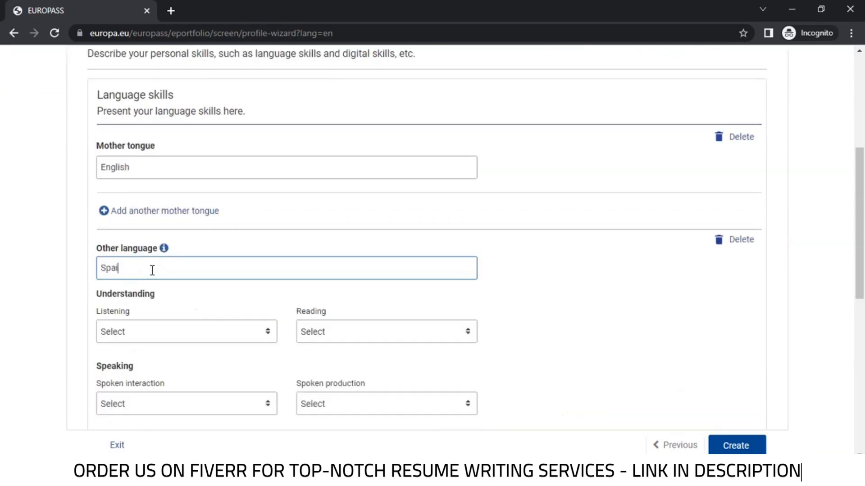
{"action": "left_click", "coordinate": [135, 290]}
Rate Spanish: listening B1, reading A2, spoken interaction B1, spoken production B2, writing B1
{"action": "scroll", "coordinate": [211, 267], "scroll_direction": "down", "scroll_amount": 1}
{"action": "left_click", "coordinate": [212, 267]}
{"action": "scroll", "coordinate": [202, 346], "scroll_direction": "down", "scroll_amount": 1}
{"action": "left_click", "coordinate": [202, 346]}
{"action": "left_click", "coordinate": [353, 268]}
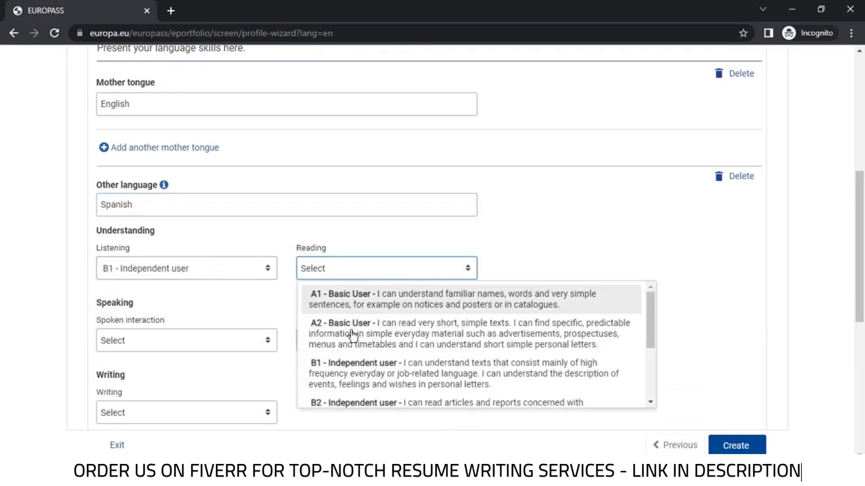
{"action": "left_click", "coordinate": [218, 341]}
{"action": "scroll", "coordinate": [218, 288], "scroll_direction": "down", "scroll_amount": 1}
{"action": "left_click", "coordinate": [218, 285]}
{"action": "left_click", "coordinate": [386, 341]}
{"action": "scroll", "coordinate": [363, 284], "scroll_direction": "down", "scroll_amount": 1}
{"action": "left_click", "coordinate": [363, 285]}
{"action": "scroll", "coordinate": [252, 315], "scroll_direction": "down", "scroll_amount": 3}
{"action": "left_click", "coordinate": [154, 286]}
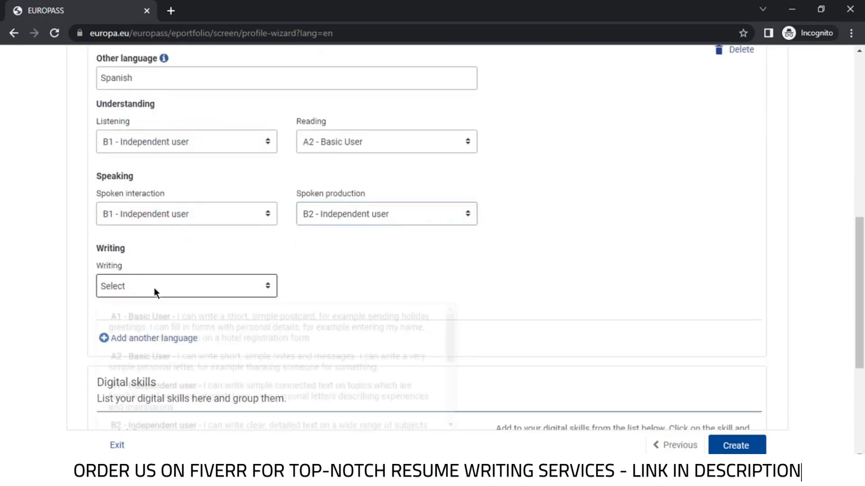
{"action": "left_click", "coordinate": [148, 421]}
{"action": "scroll", "coordinate": [365, 283], "scroll_direction": "down", "scroll_amount": 1}
Add Arabic as a further language at A2 for all five skills
{"action": "left_click", "coordinate": [168, 275]}
{"action": "scroll", "coordinate": [164, 240], "scroll_direction": "down", "scroll_amount": 3}
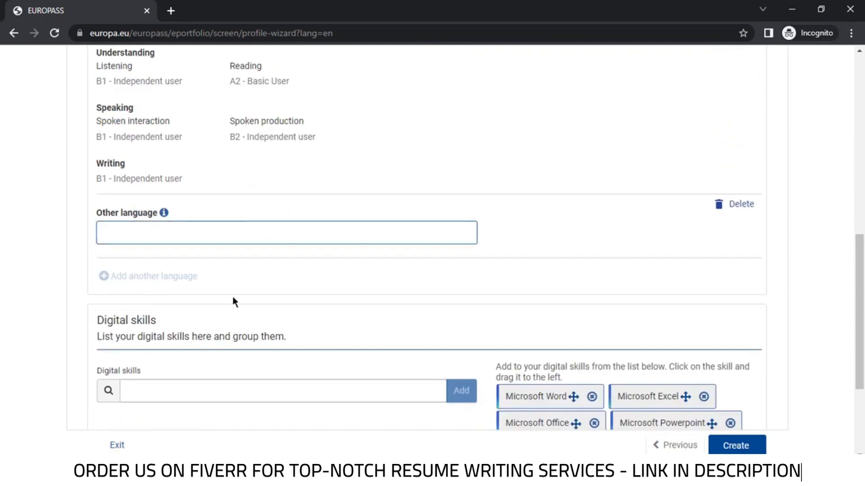
{"action": "scroll", "coordinate": [233, 301], "scroll_direction": "up", "scroll_amount": 1}
{"action": "left_click", "coordinate": [303, 293]}
{"action": "type", "text": "Arabic"}
{"action": "left_click", "coordinate": [183, 360]}
{"action": "left_click", "coordinate": [144, 277]}
{"action": "left_click", "coordinate": [374, 359]}
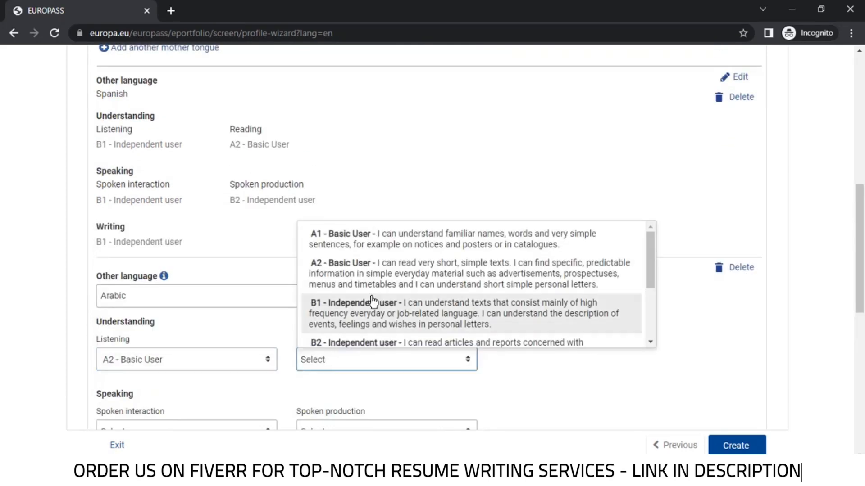
{"action": "left_click", "coordinate": [386, 264]}
{"action": "scroll", "coordinate": [163, 305], "scroll_direction": "down", "scroll_amount": 3}
{"action": "left_click", "coordinate": [164, 305]}
{"action": "left_click", "coordinate": [158, 362]}
{"action": "left_click", "coordinate": [329, 309]}
{"action": "left_click", "coordinate": [189, 377]}
{"action": "left_click", "coordinate": [225, 296]}
{"action": "scroll", "coordinate": [308, 358], "scroll_direction": "down", "scroll_amount": 3}
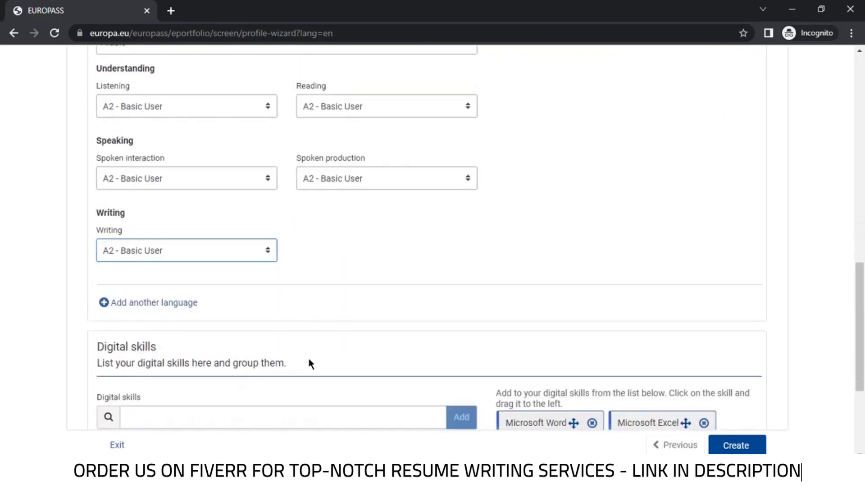
{"action": "scroll", "coordinate": [257, 311], "scroll_direction": "down", "scroll_amount": 4}
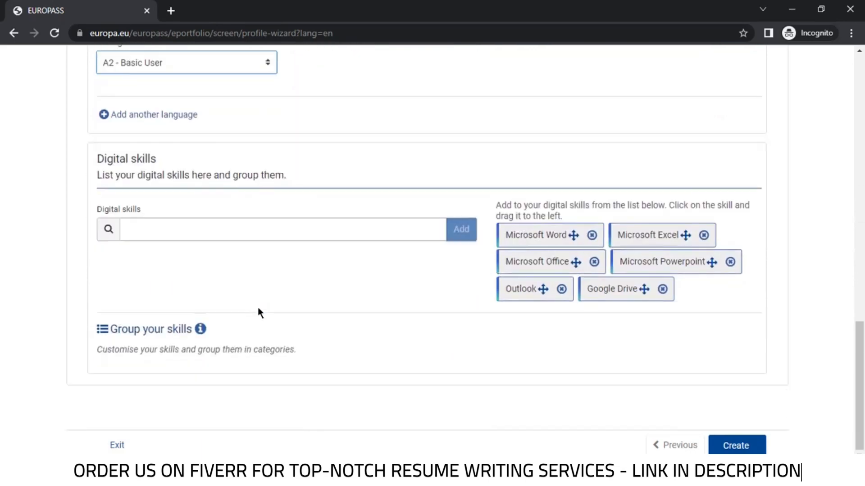
Add Microsoft Excel, google, microsoft word, instagram and facebook as digital skills, then create the profile
{"action": "left_click_drag", "start_coordinate": [647, 235], "coordinate": [203, 272]}
{"action": "left_click", "coordinate": [203, 255]}
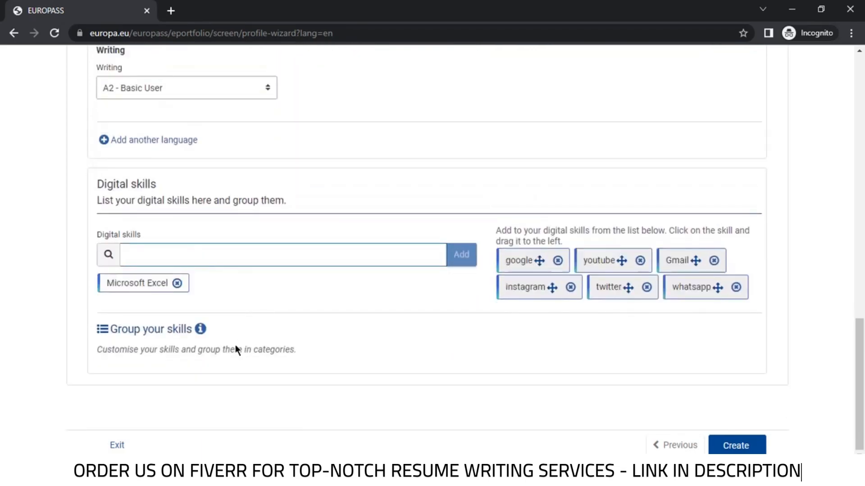
{"action": "left_click_drag", "start_coordinate": [518, 260], "coordinate": [270, 286]}
{"action": "left_click_drag", "start_coordinate": [523, 287], "coordinate": [342, 284]}
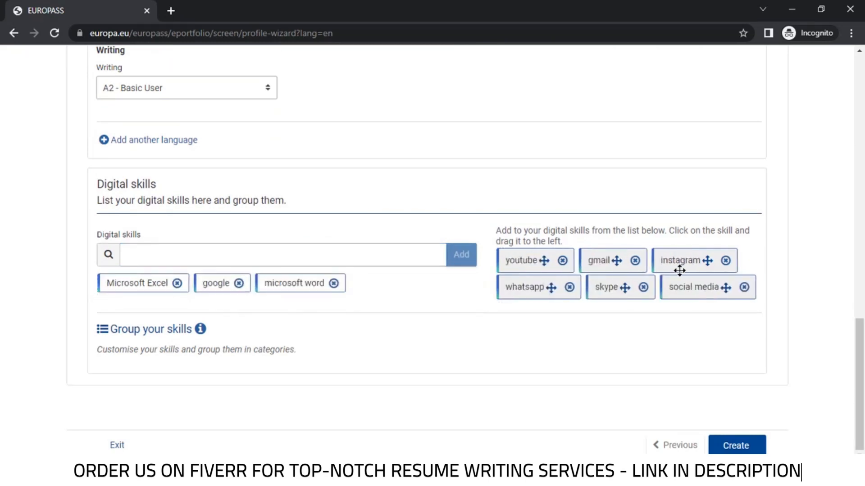
{"action": "left_click_drag", "start_coordinate": [679, 271], "coordinate": [387, 290]}
{"action": "left_click_drag", "start_coordinate": [626, 287], "coordinate": [383, 301]}
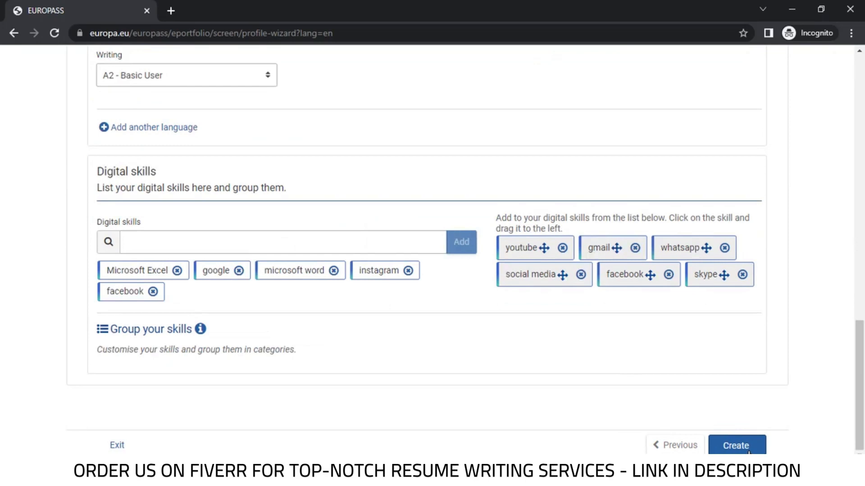
{"action": "left_click", "coordinate": [749, 450]}
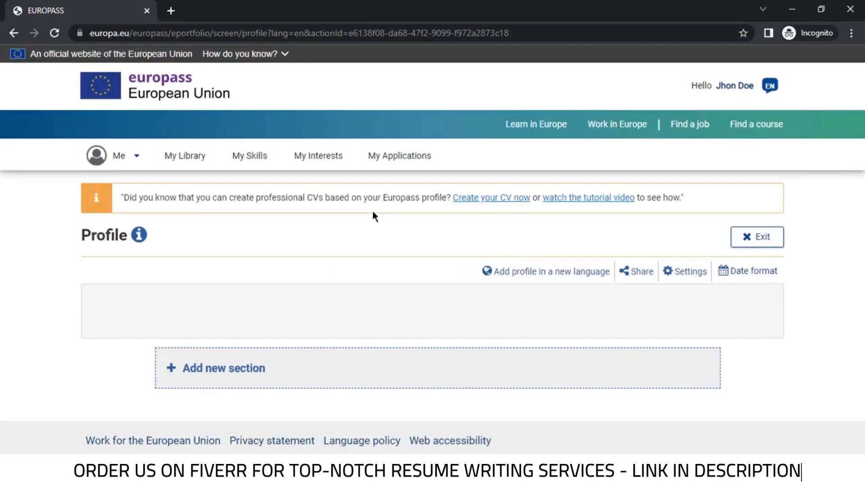
Upload and save a cropped profile photo
{"action": "scroll", "coordinate": [372, 212], "scroll_direction": "down", "scroll_amount": 3}
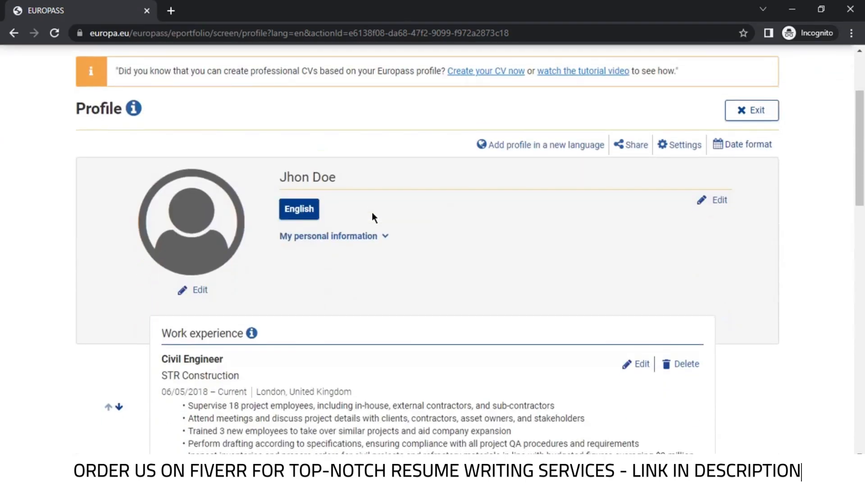
{"action": "left_click", "coordinate": [198, 292]}
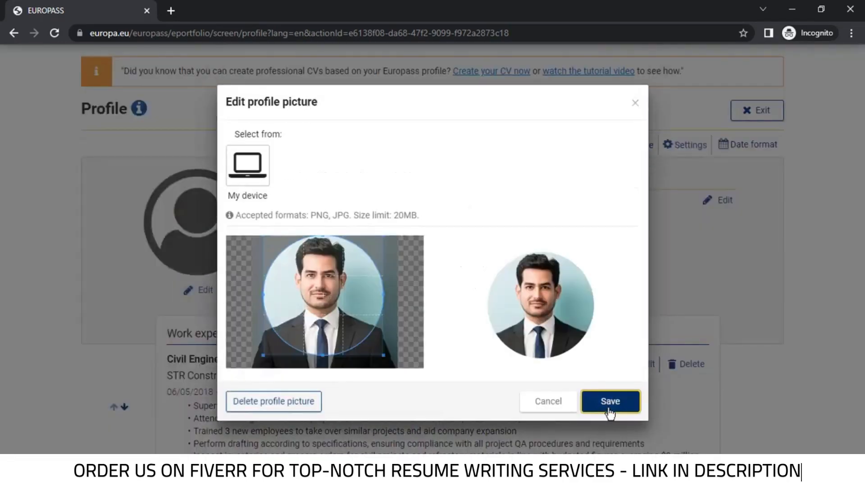
{"action": "left_click", "coordinate": [609, 401]}
Paste the summary paragraph into the profile's About me field
{"action": "scroll", "coordinate": [430, 282], "scroll_direction": "down", "scroll_amount": 3}
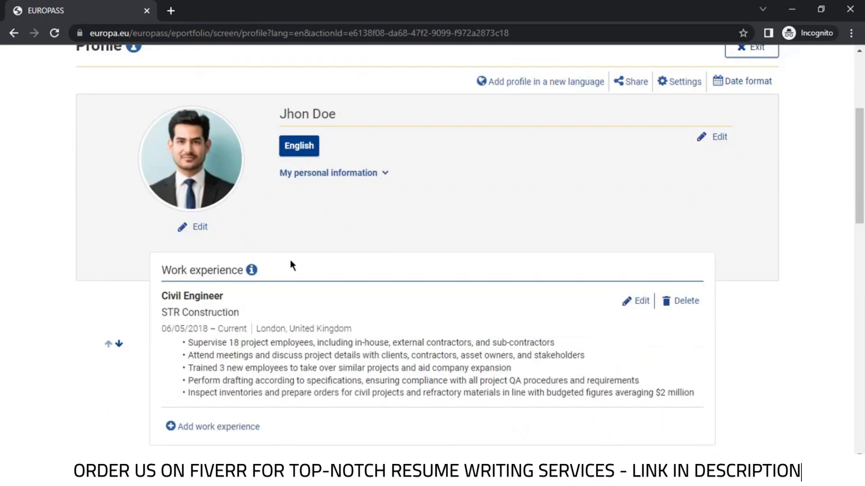
{"action": "left_click", "coordinate": [711, 137]}
{"action": "type", "text": "Problem-solving civil engineer with 7+ years of experience completing public and private infrastructure projects. Registered ICE and CIOB member comfortable working independently and committed to providing high-quality service with a focus on health, safety, and environmental issues. Possess an A.A. in Architecture."}
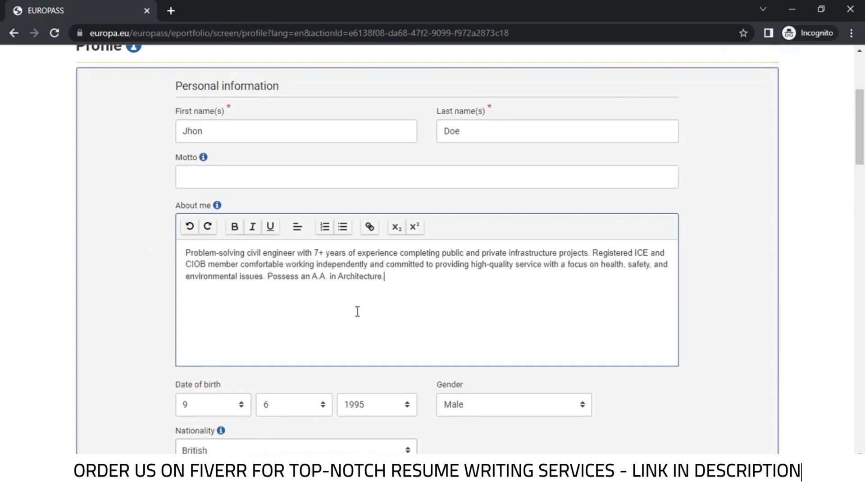
{"action": "scroll", "coordinate": [386, 293], "scroll_direction": "down", "scroll_amount": 13}
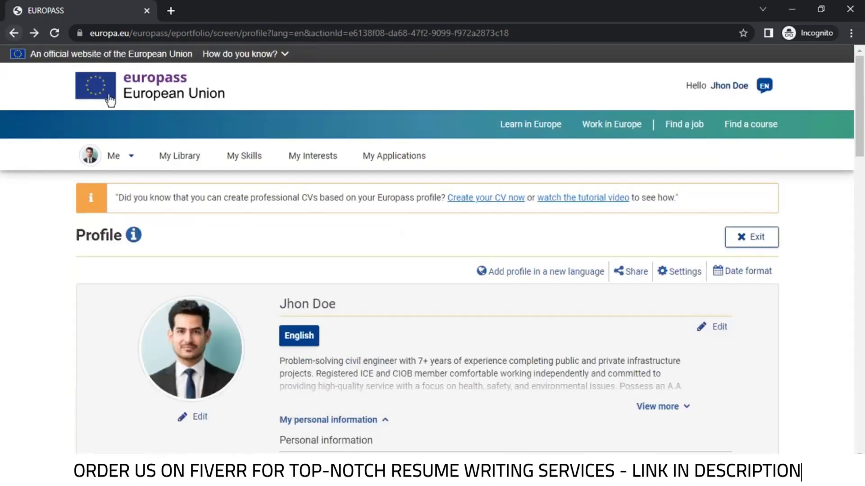
Return to My Profile and start creating a new CV
{"action": "left_click", "coordinate": [117, 156]}
{"action": "left_click", "coordinate": [123, 217]}
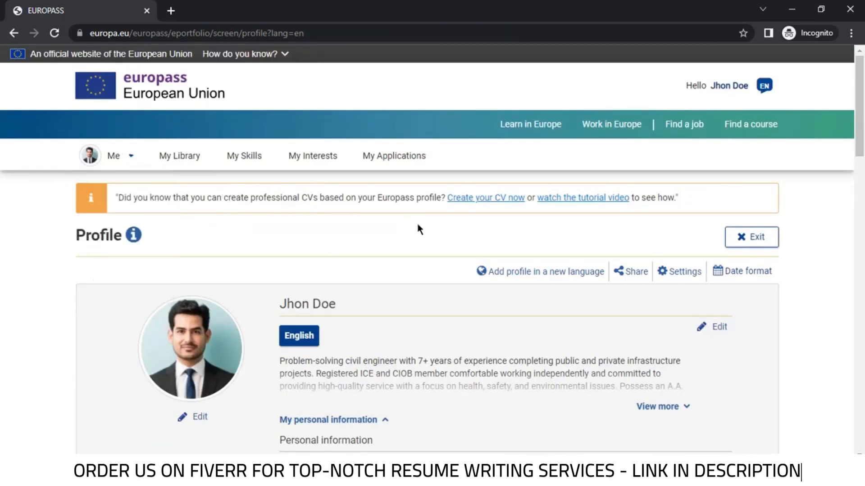
{"action": "left_click", "coordinate": [494, 202]}
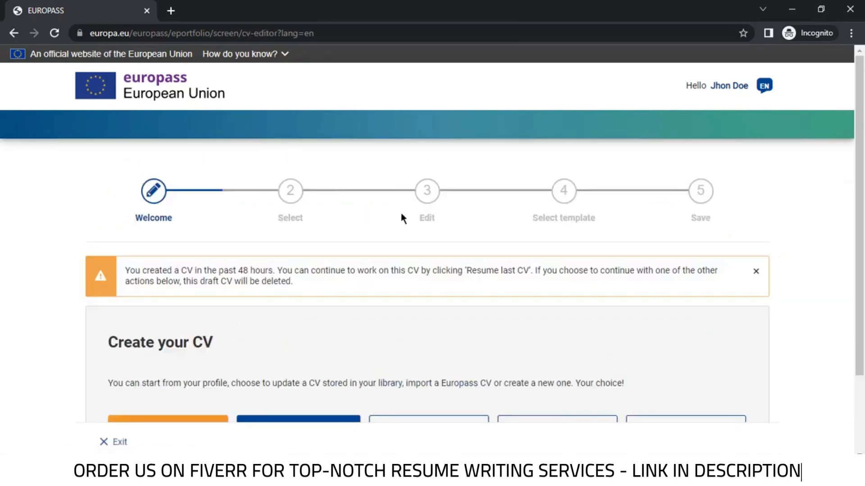
Start the CV from the profile, selecting the entire profile, and proceed to the Edit step
{"action": "scroll", "coordinate": [401, 213], "scroll_direction": "down", "scroll_amount": 2}
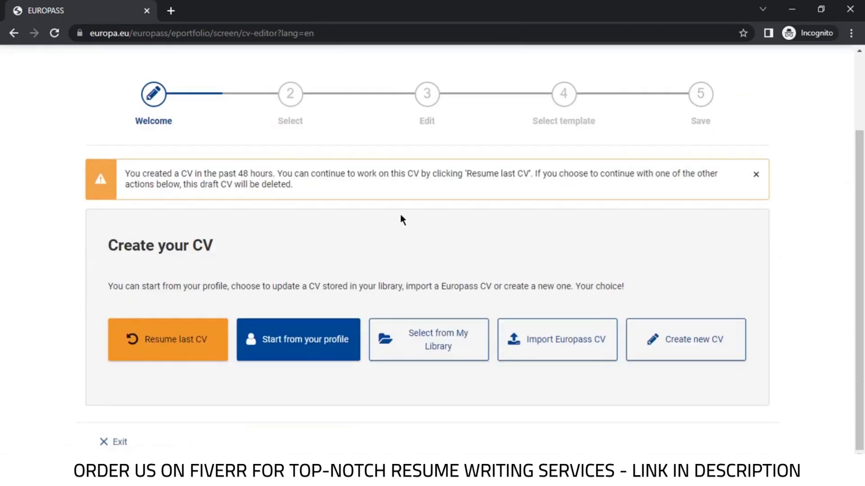
{"action": "left_click", "coordinate": [310, 352]}
{"action": "left_click", "coordinate": [458, 297]}
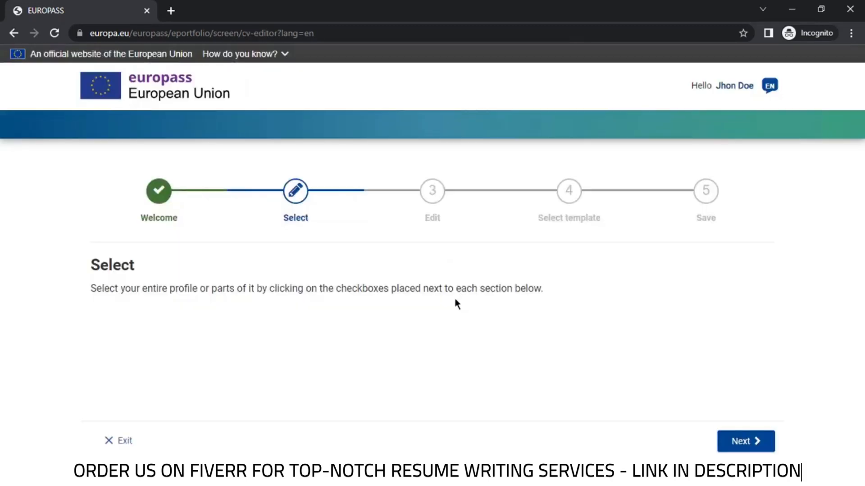
{"action": "scroll", "coordinate": [355, 244], "scroll_direction": "down", "scroll_amount": 4}
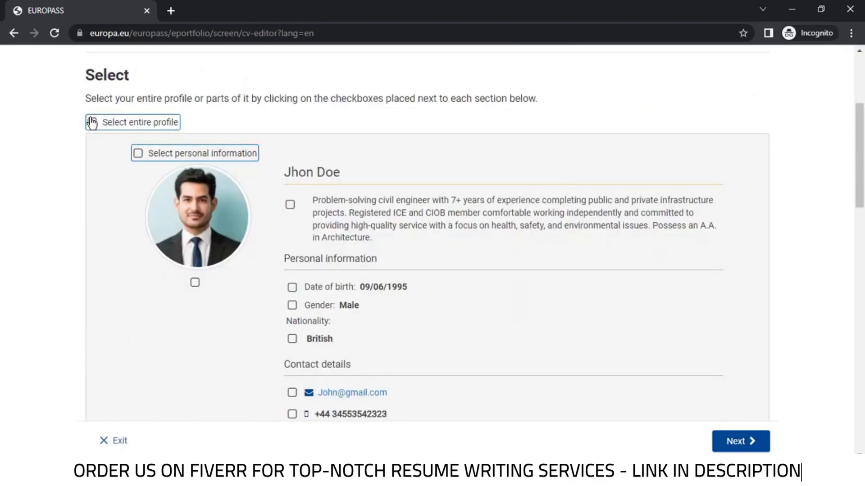
{"action": "left_click", "coordinate": [92, 122]}
{"action": "scroll", "coordinate": [397, 183], "scroll_direction": "down", "scroll_amount": 10}
{"action": "scroll", "coordinate": [643, 299], "scroll_direction": "up", "scroll_amount": 6}
{"action": "left_click", "coordinate": [741, 441]}
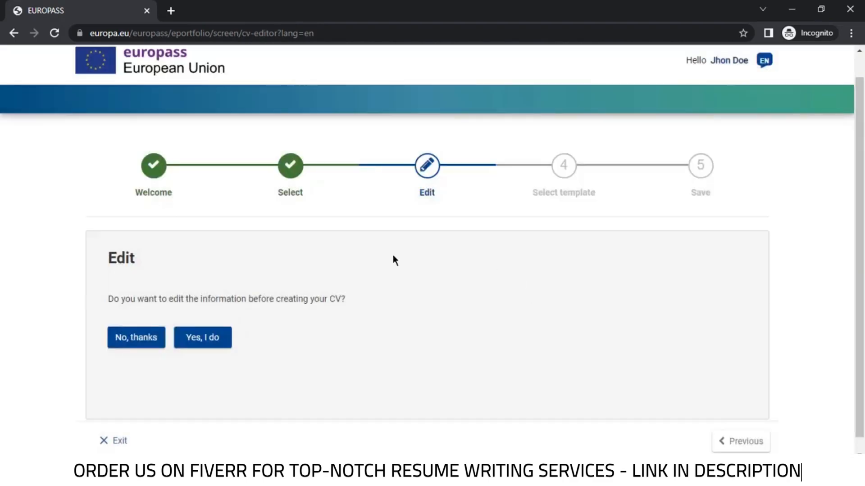
Skip further editing and preview the first CV template, zoomed out to fit
{"action": "left_click", "coordinate": [131, 332]}
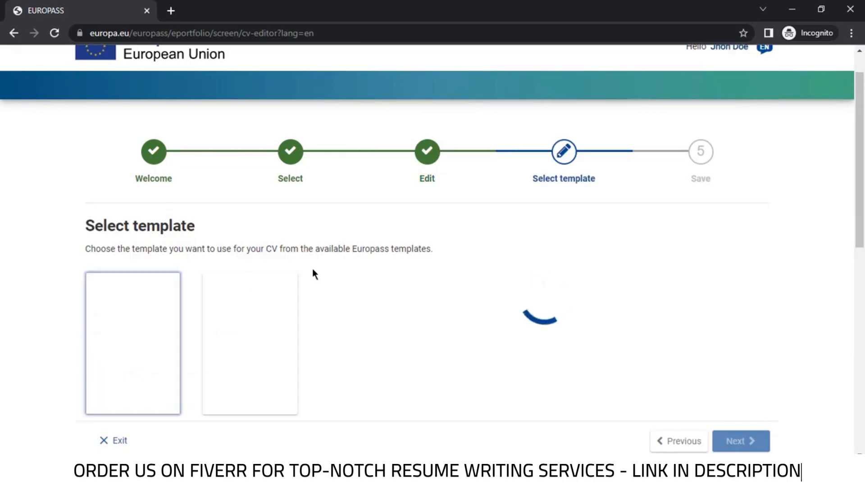
{"action": "scroll", "coordinate": [423, 273], "scroll_direction": "down", "scroll_amount": 3}
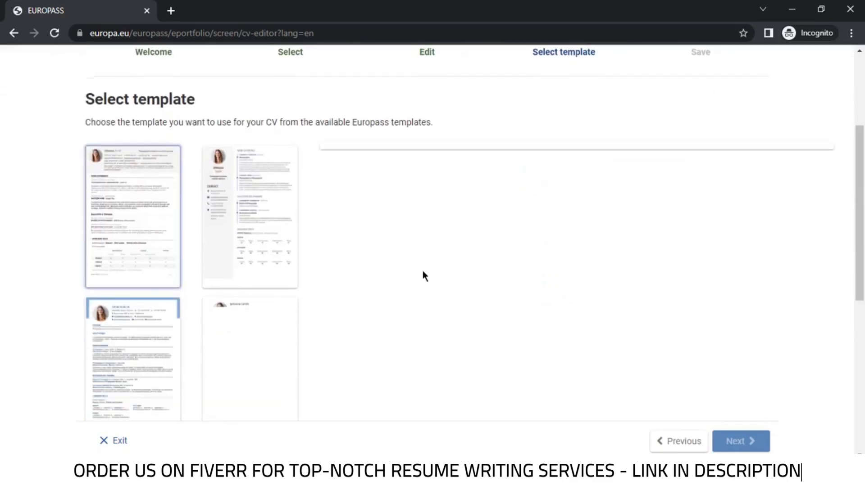
{"action": "scroll", "coordinate": [422, 271], "scroll_direction": "down", "scroll_amount": 2}
{"action": "scroll", "coordinate": [422, 272], "scroll_direction": "down", "scroll_amount": 3}
{"action": "scroll", "coordinate": [422, 271], "scroll_direction": "up", "scroll_amount": 5}
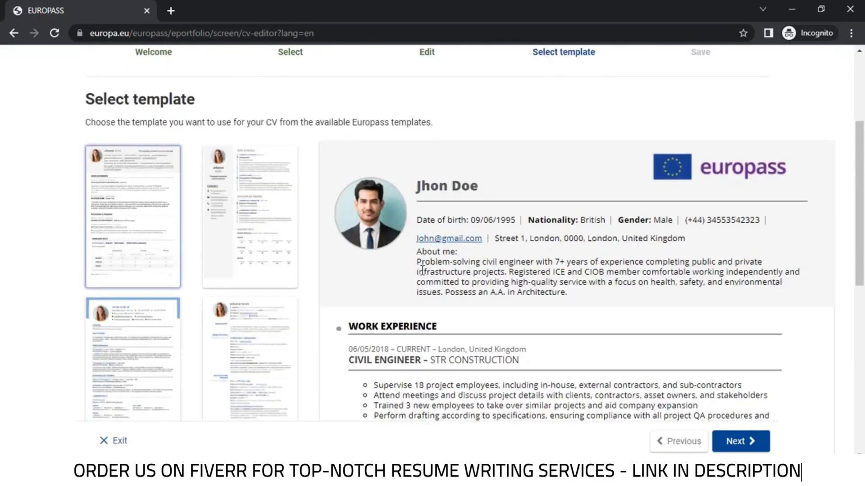
{"action": "scroll", "coordinate": [422, 270], "scroll_direction": "down", "scroll_amount": 3}
{"action": "key", "text": "ctrl+minus"}
{"action": "scroll", "coordinate": [696, 263], "scroll_direction": "up", "scroll_amount": 2}
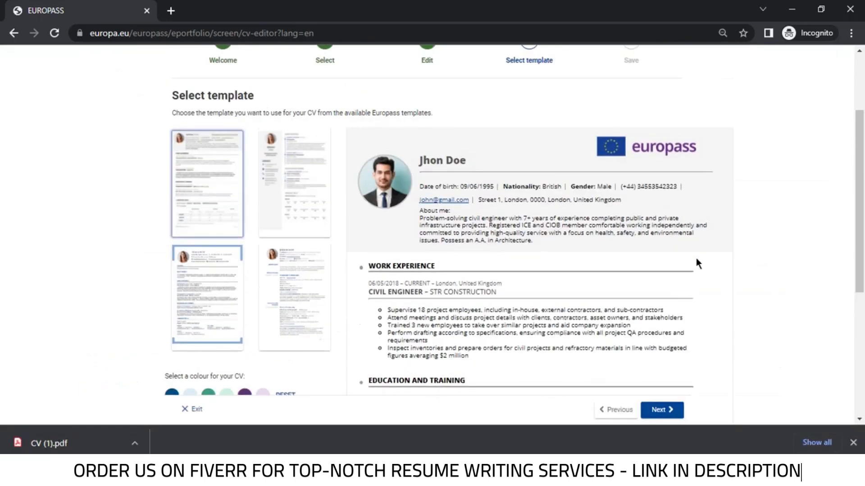
Save the CV in PDF format under the name 'CV' and start its download
{"action": "left_click", "coordinate": [655, 408]}
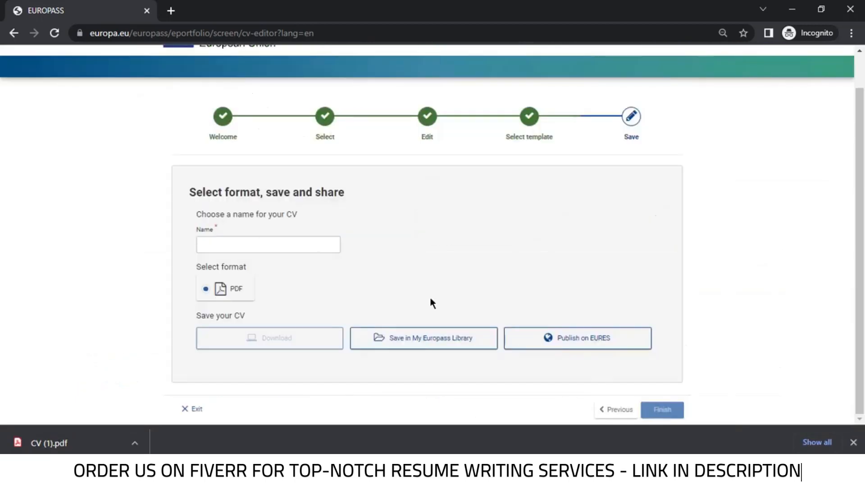
{"action": "left_click", "coordinate": [213, 290]}
{"action": "left_click", "coordinate": [239, 248]}
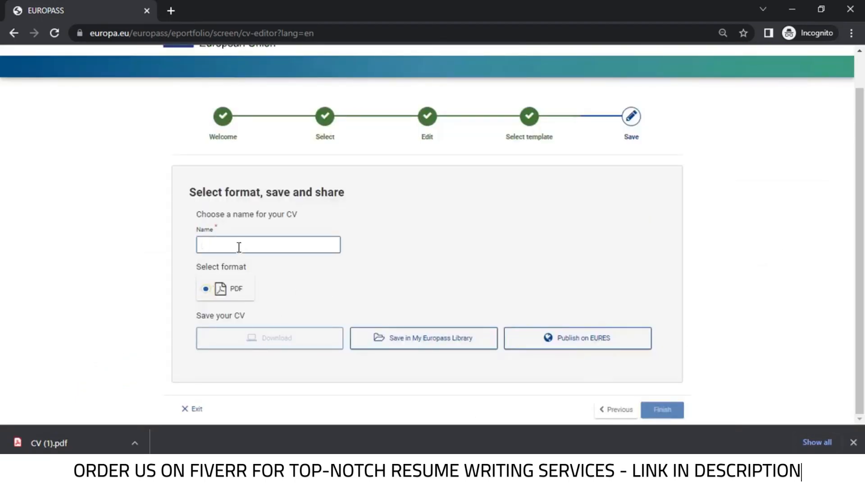
{"action": "type", "text": "c"}
{"action": "left_click", "coordinate": [290, 349]}
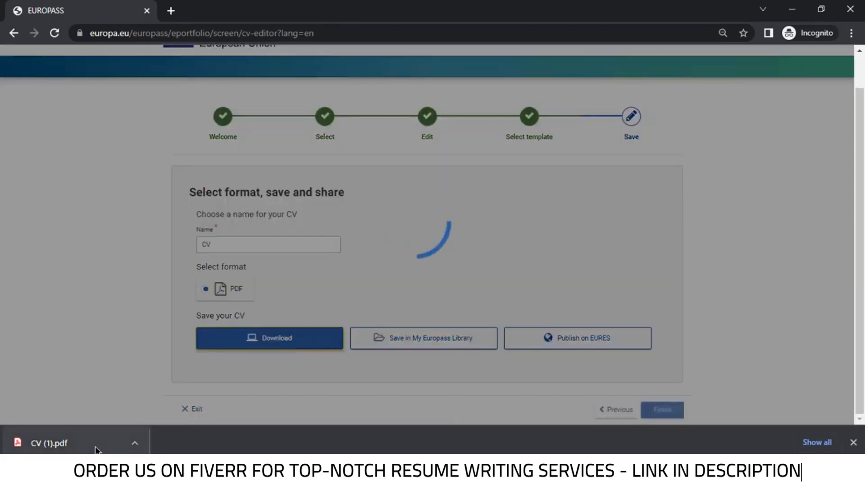
Open CV (2).pdf in Acrobat and scroll through the one-page CV to review it
{"action": "left_click", "coordinate": [136, 442]}
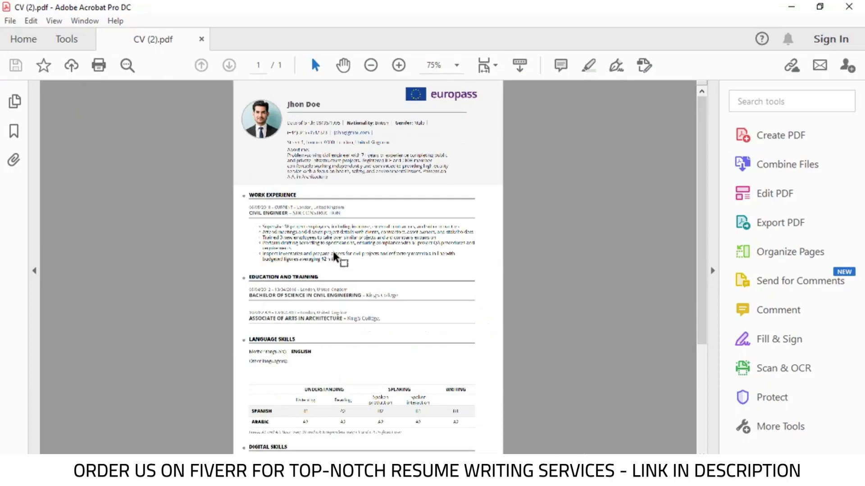
{"action": "scroll", "coordinate": [397, 347], "scroll_direction": "down", "scroll_amount": 6}
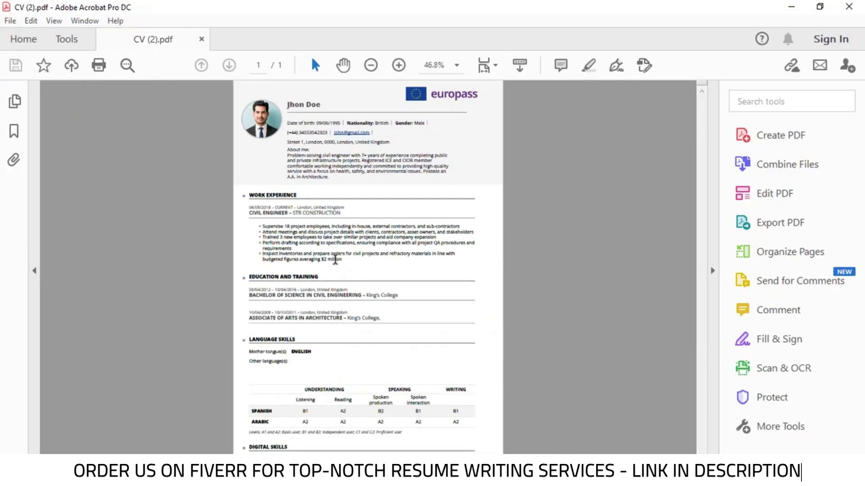
{"action": "scroll", "coordinate": [399, 348], "scroll_direction": "up", "scroll_amount": 5}
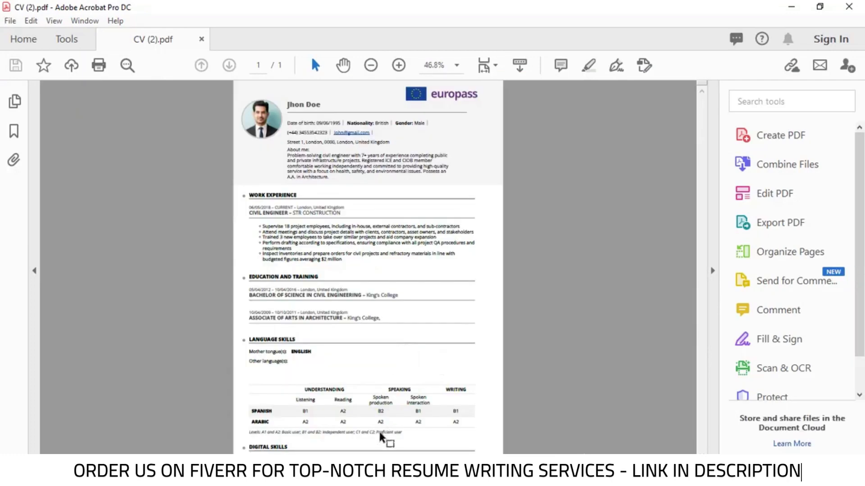
{"action": "scroll", "coordinate": [347, 323], "scroll_direction": "down", "scroll_amount": 1}
{"action": "scroll", "coordinate": [307, 156], "scroll_direction": "up", "scroll_amount": 2}
{"action": "scroll", "coordinate": [305, 162], "scroll_direction": "down", "scroll_amount": 2}
{"action": "scroll", "coordinate": [308, 180], "scroll_direction": "up", "scroll_amount": 1}
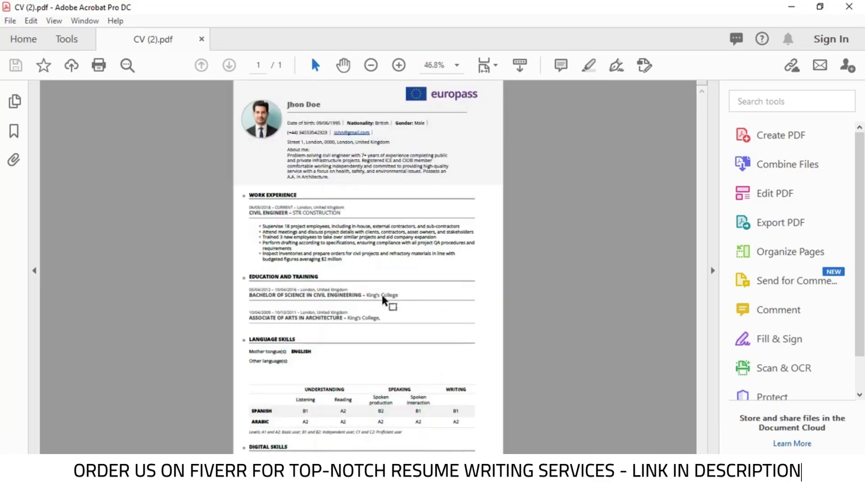